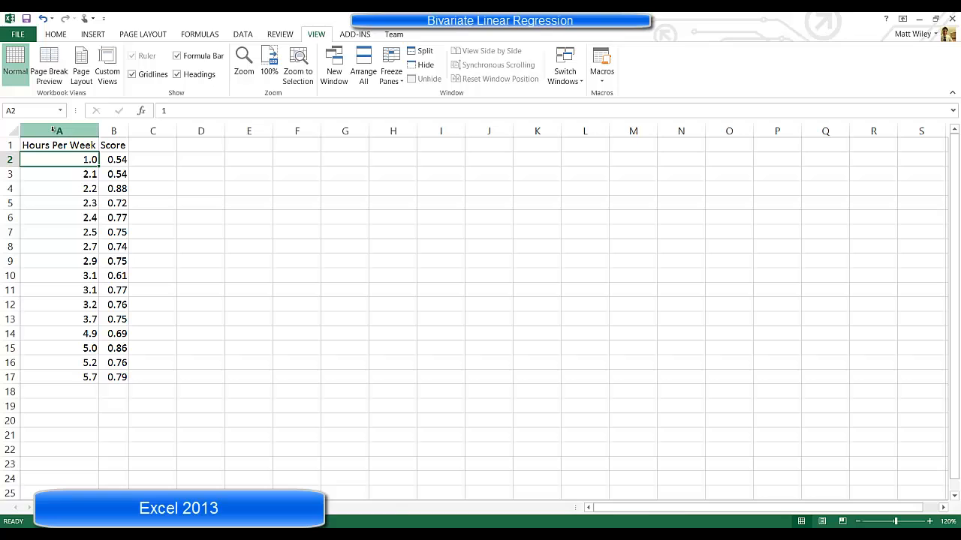
# Insert an empty column before the Hours Per Week column
pyautogui.click(54, 131)
pyautogui.rightClick(55, 133)
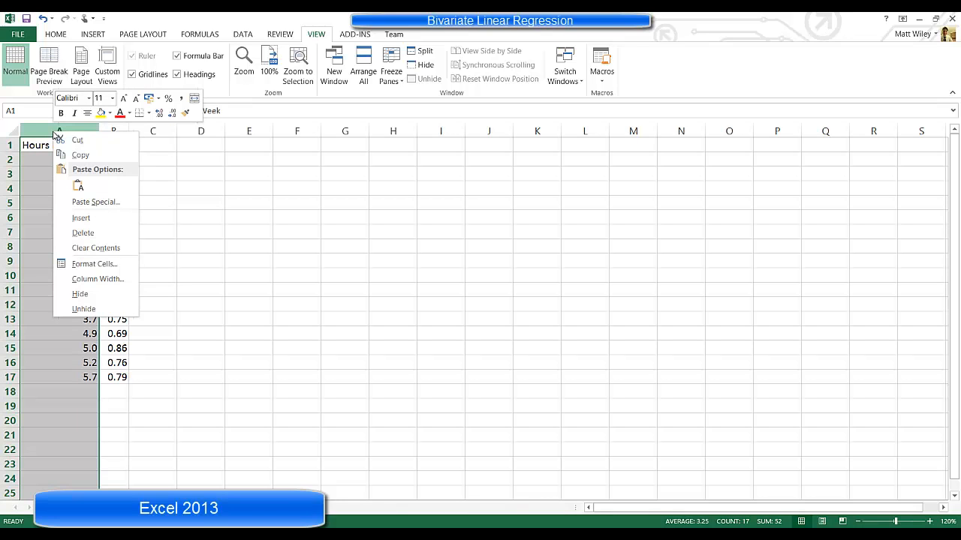
pyautogui.click(83, 218)
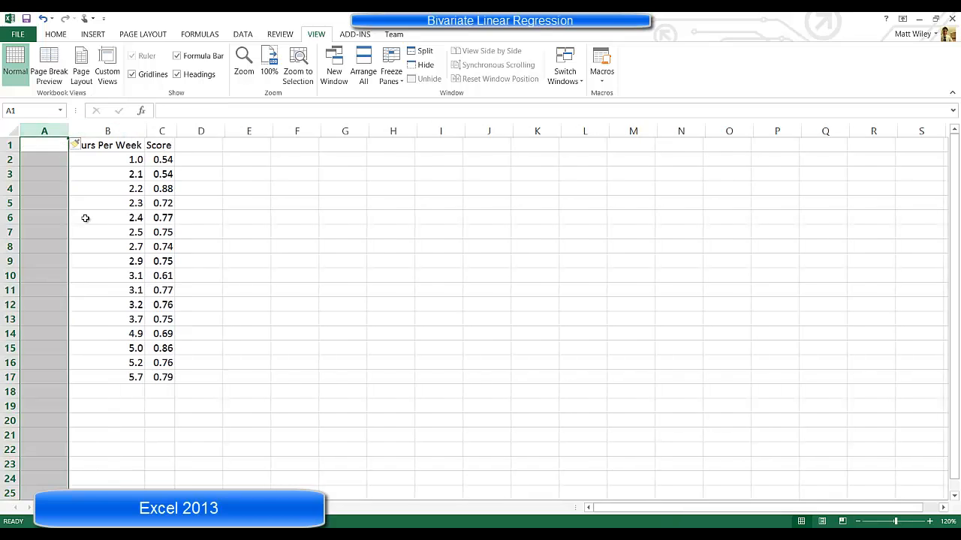
# Enter the label "Mean" in cell A18, in the row directly below the data
pyautogui.click(36, 144)
pyautogui.press('Down')
pyautogui.press('Down')
pyautogui.press('Down')
pyautogui.press('Down')
pyautogui.press('Down')
pyautogui.press('Down')
pyautogui.press('Down')
pyautogui.press('Down')
pyautogui.press('Down')
pyautogui.press('Down')
pyautogui.press('Down')
pyautogui.press('Down')
pyautogui.press('Down')
pyautogui.press('Down')
pyautogui.press('Down')
pyautogui.press('Down')
pyautogui.press('Down')
pyautogui.press('Down')
pyautogui.press('Down')
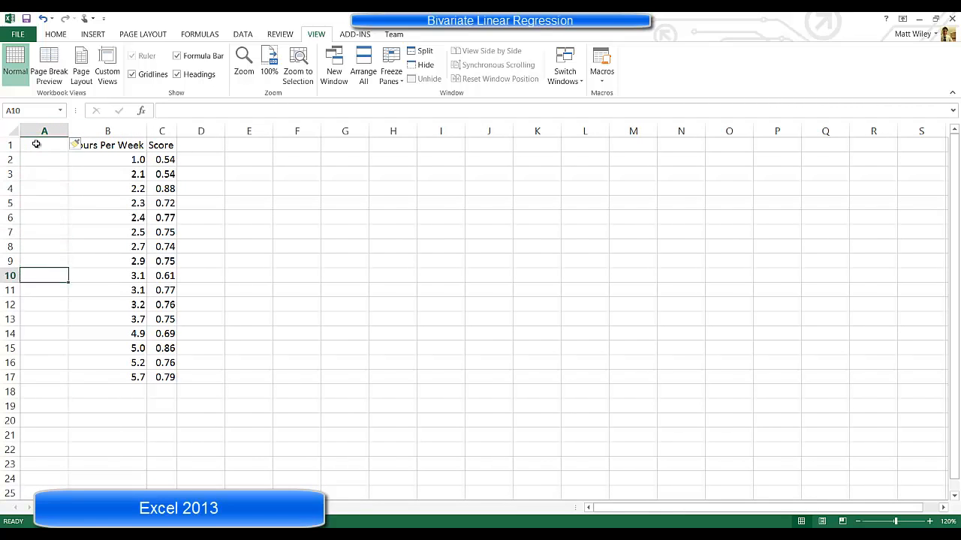
pyautogui.press('Up')
pyautogui.press('Up')
pyautogui.press('Up')
pyautogui.press('Down')
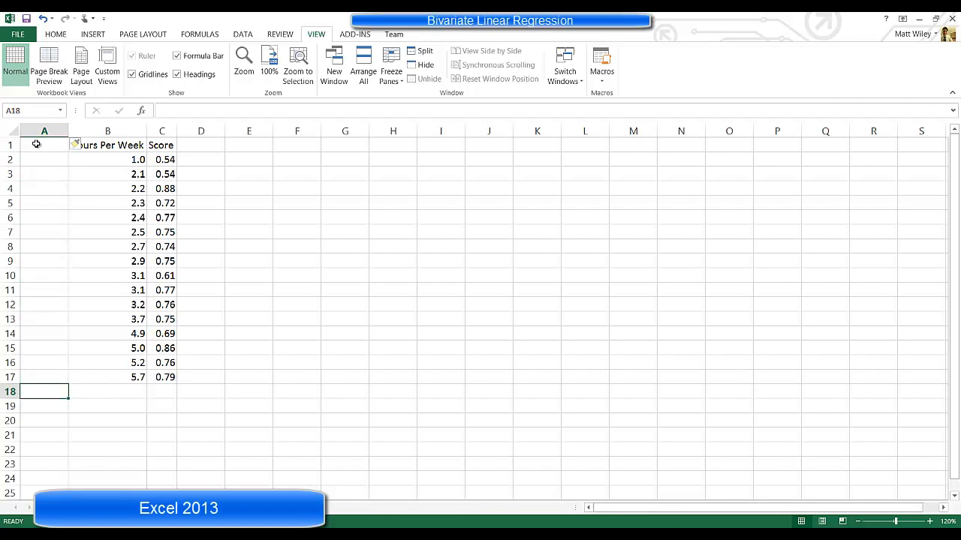
pyautogui.write('Av')
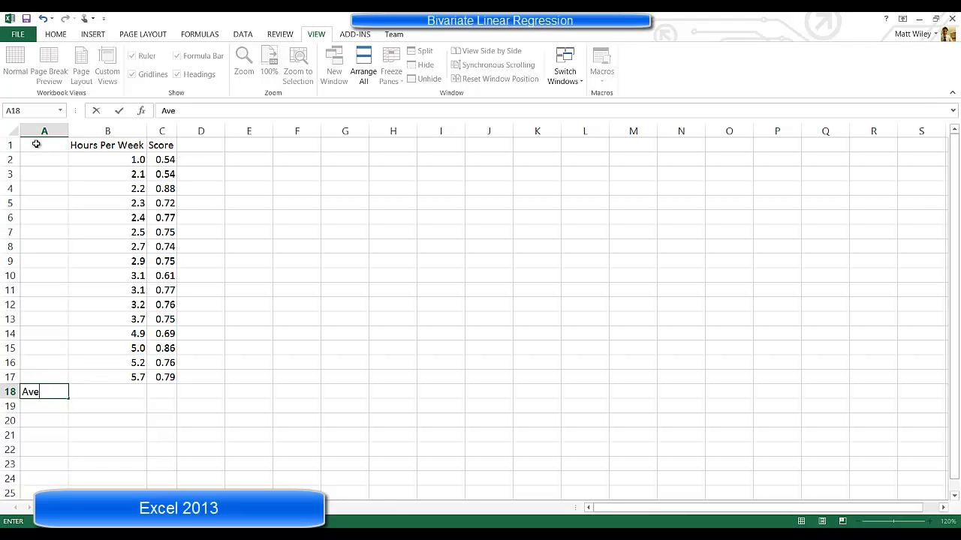
pyautogui.write('e')
pyautogui.press('BackSpace')
pyautogui.press('BackSpace')
pyautogui.press('BackSpace')
pyautogui.write('Mean')
pyautogui.press('Return')
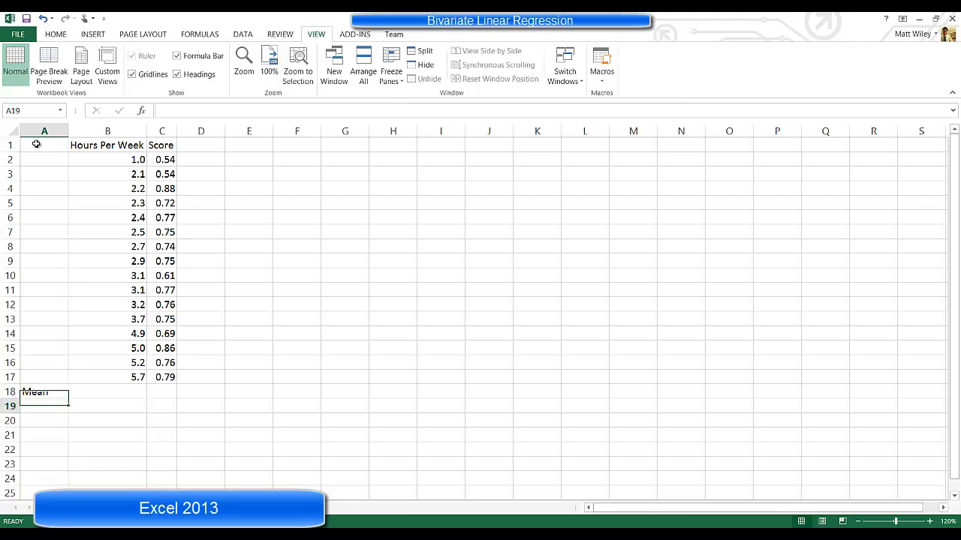
# Enter the label "Std Dev" in cell A19 below the Mean label
pyautogui.write('Std')
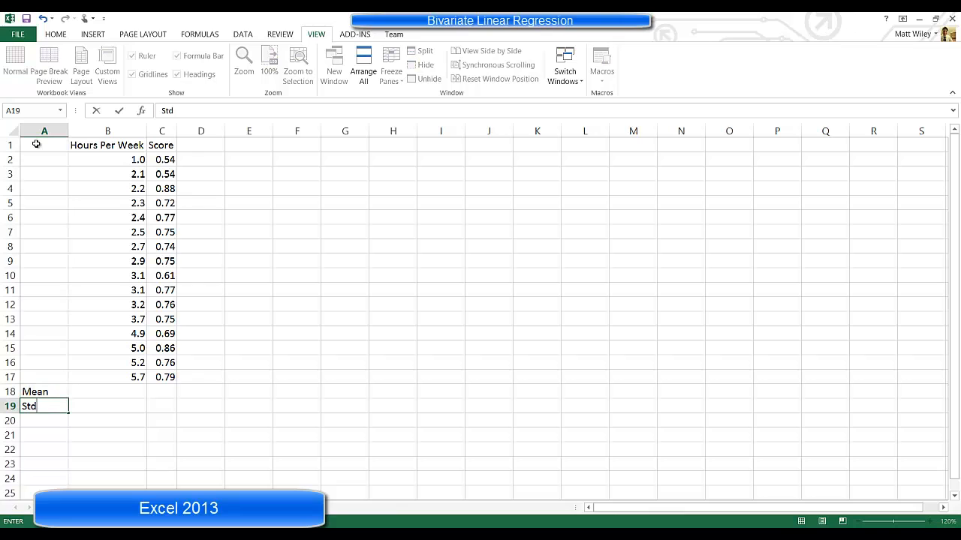
pyautogui.write(' Dev')
pyautogui.press('Return')
# Calculate the mean of Hours Per Week in cell B18 with =AVERAGE(B2:B17)
pyautogui.press('Up')
pyautogui.press('Up')
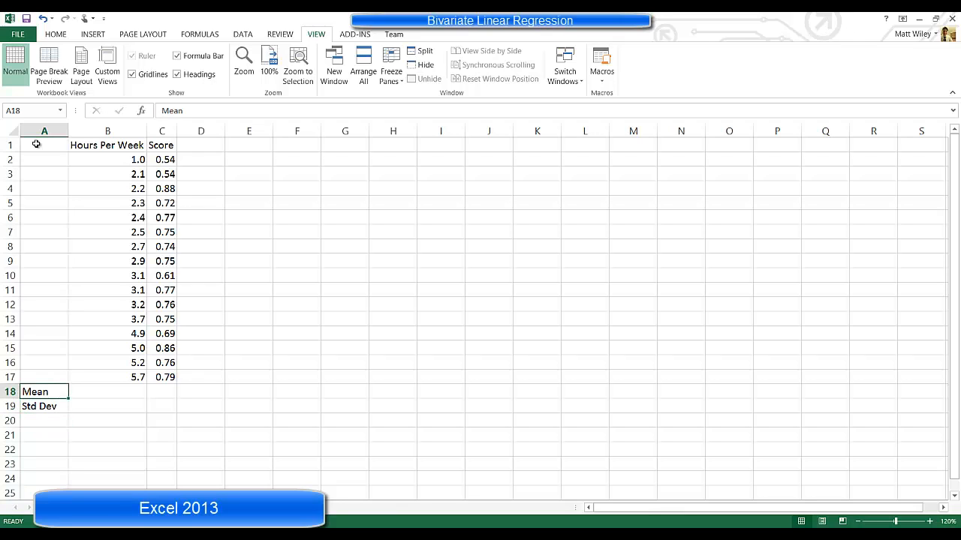
pyautogui.press('Right')
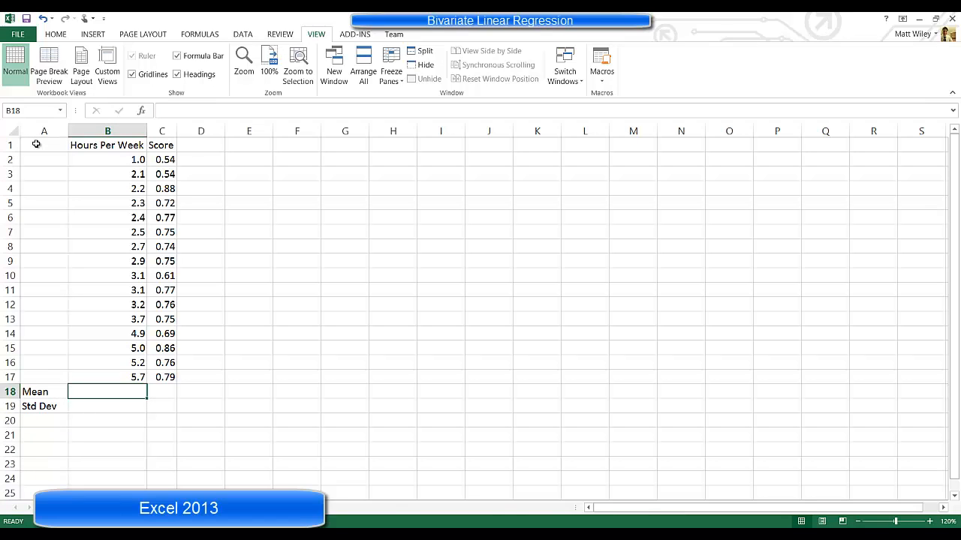
pyautogui.write('=aver')
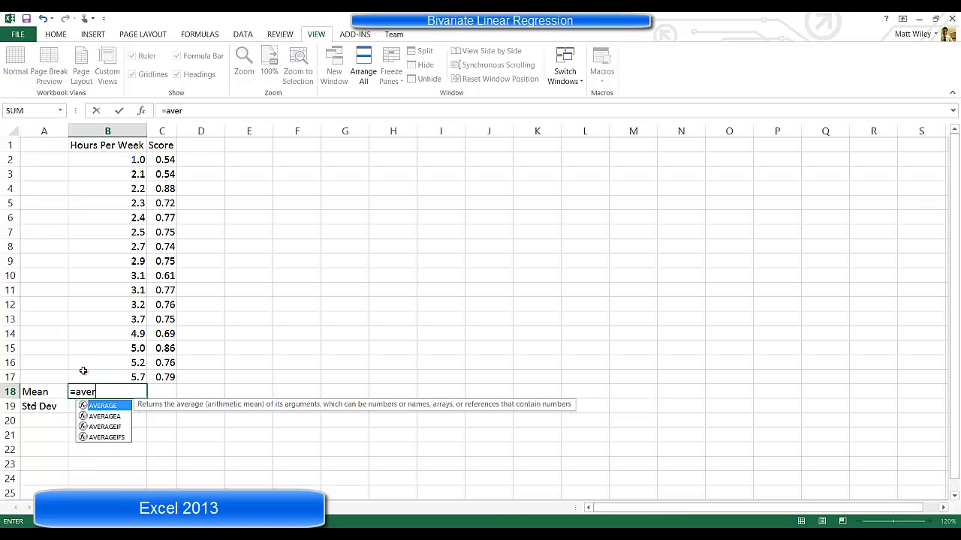
pyautogui.press('Tab')
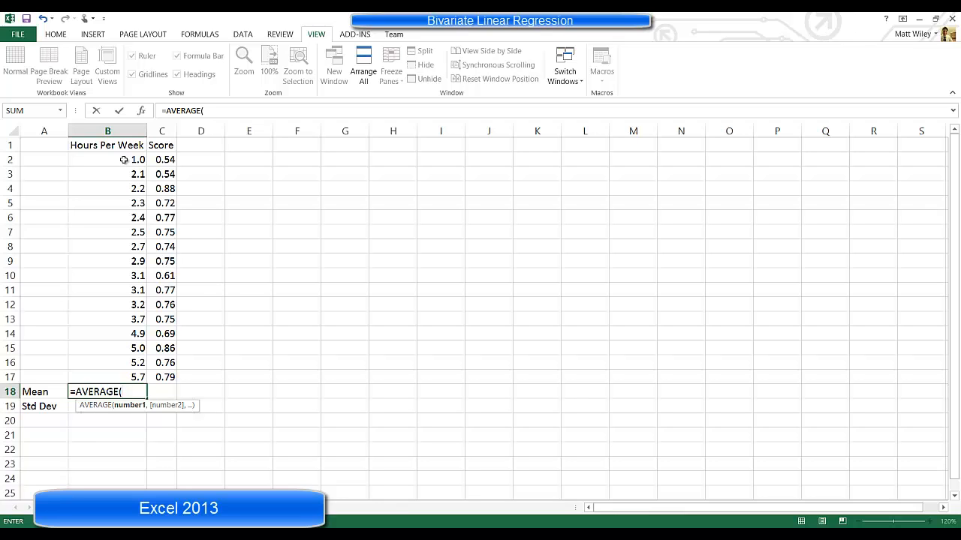
pyautogui.moveTo(124, 160); pyautogui.dragTo(140, 375)
pyautogui.write(')')
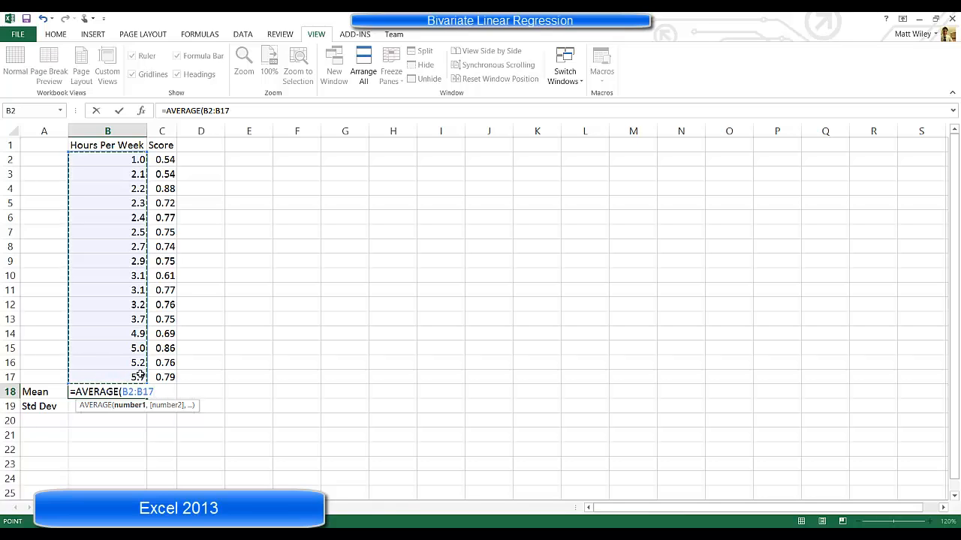
pyautogui.press('Return')
pyautogui.press('Up')
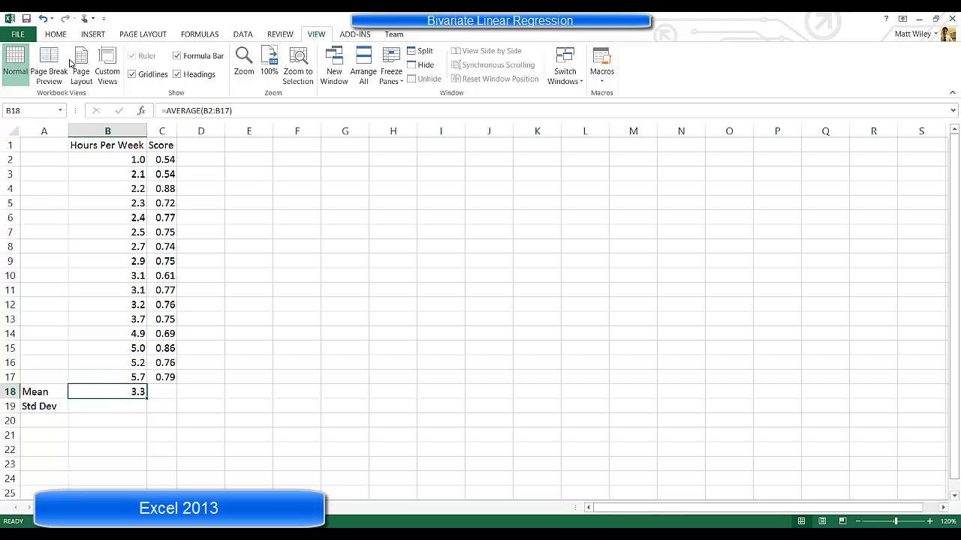
# Show the mean in B18 with two decimal places and fill its formula across to C18 for the Score column
pyautogui.click(53, 35)
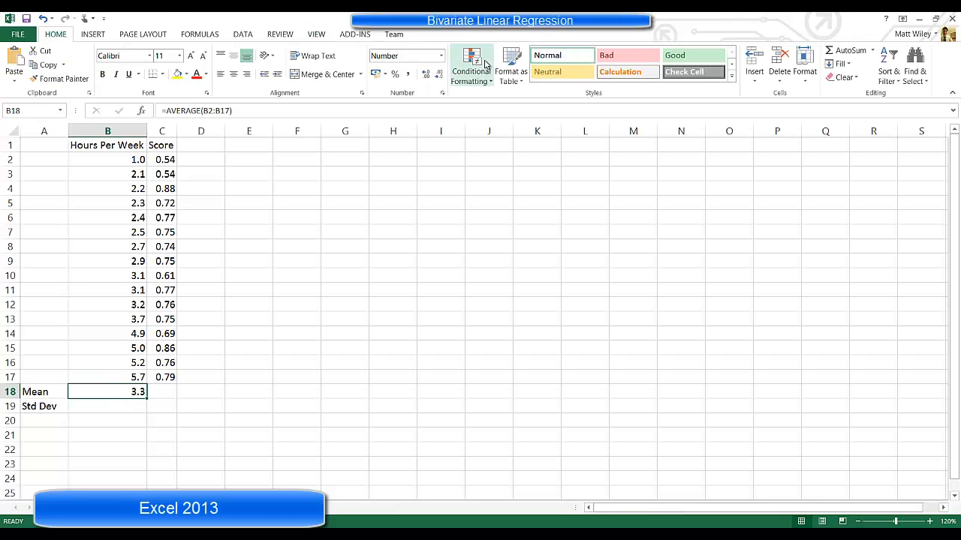
pyautogui.click(425, 75)
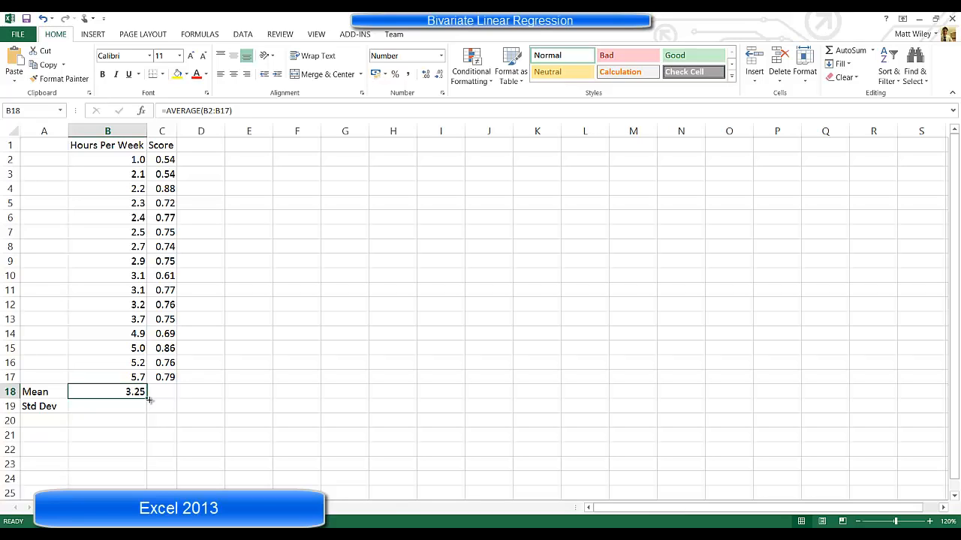
pyautogui.moveTo(149, 400); pyautogui.dragTo(177, 398)
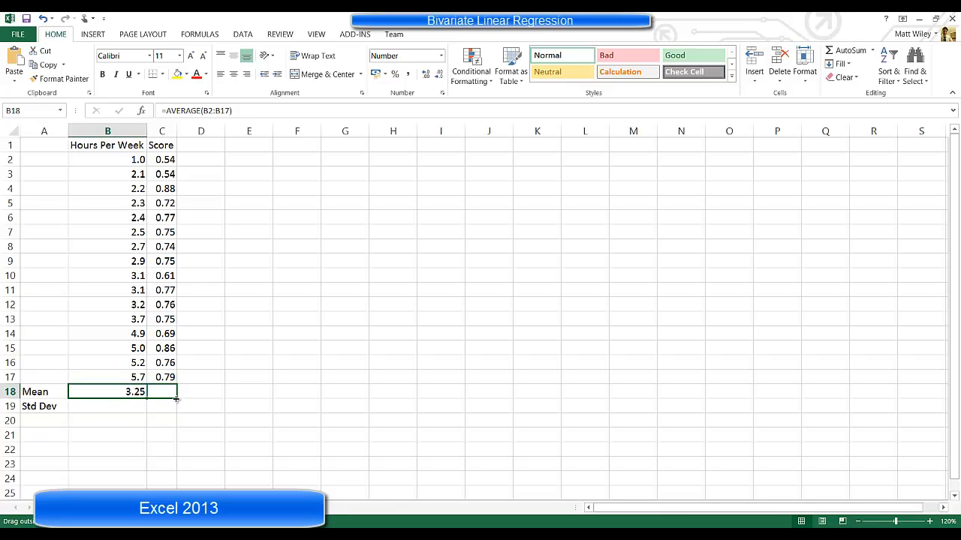
pyautogui.moveTo(176, 399); pyautogui.dragTo(177, 400)
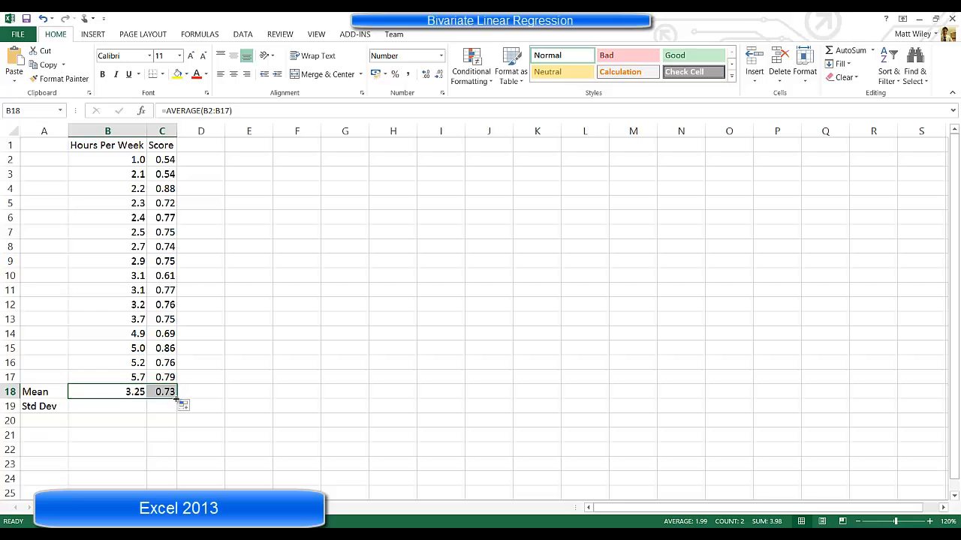
# Compare the AVERAGE formulas in C18 and B18 to check which ranges they reference
pyautogui.press('Right')
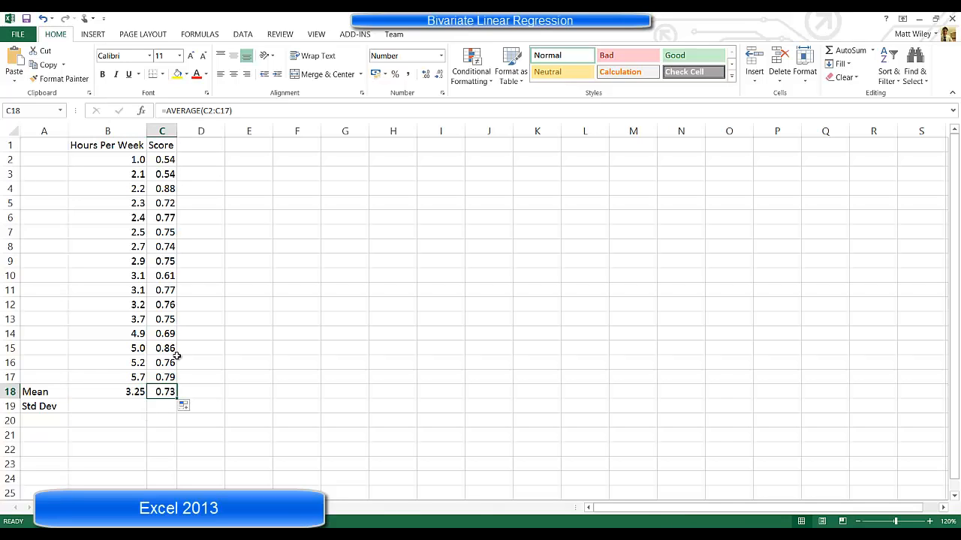
pyautogui.click(277, 114)
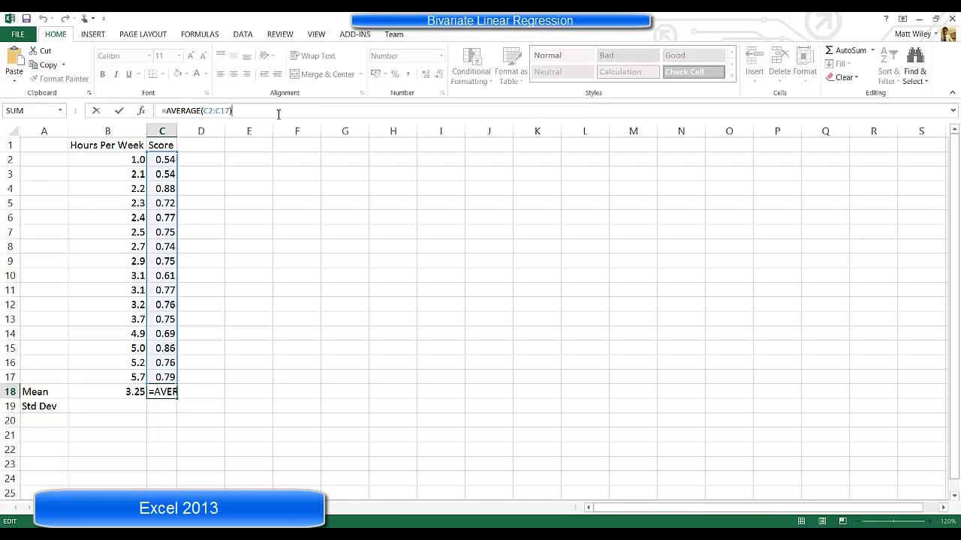
pyautogui.press('Return')
pyautogui.press('Up')
pyautogui.press('Left')
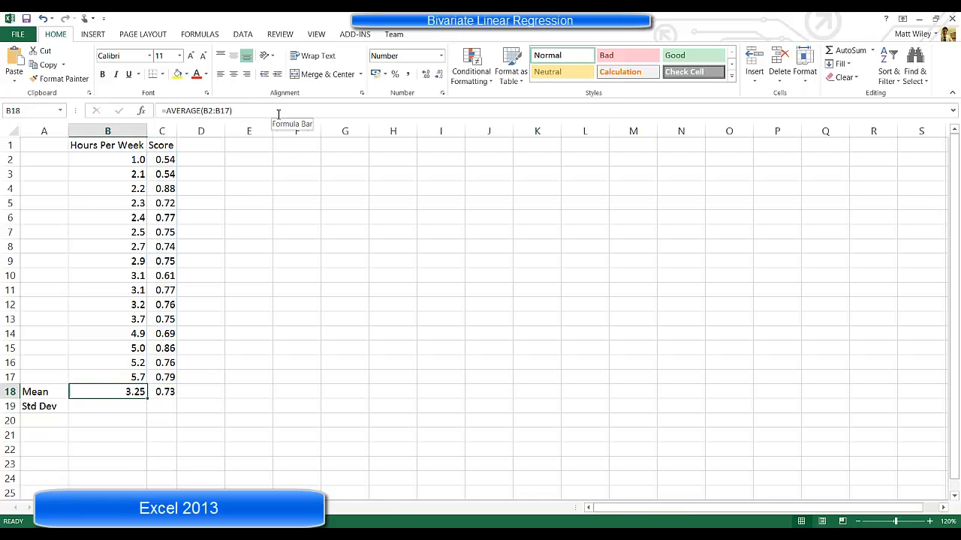
pyautogui.press('Right')
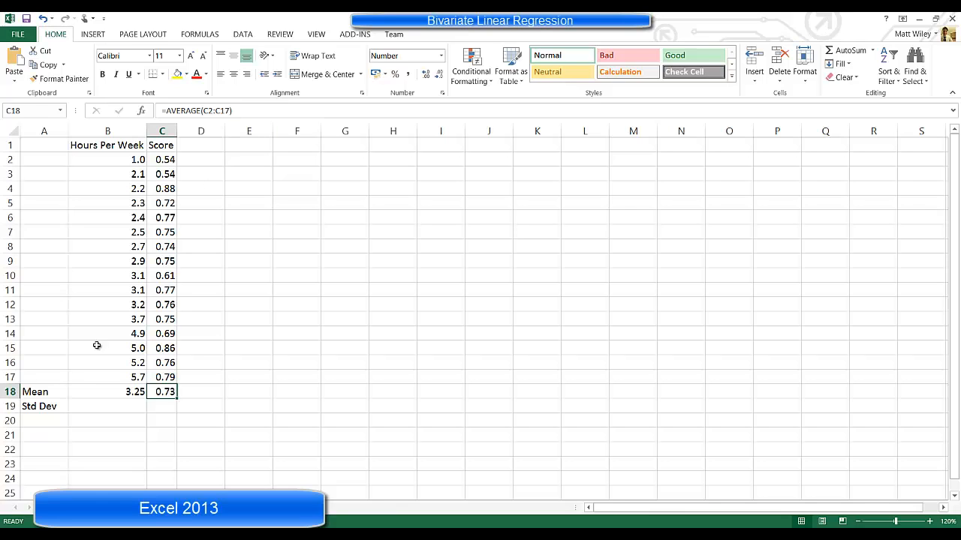
pyautogui.click(131, 409)
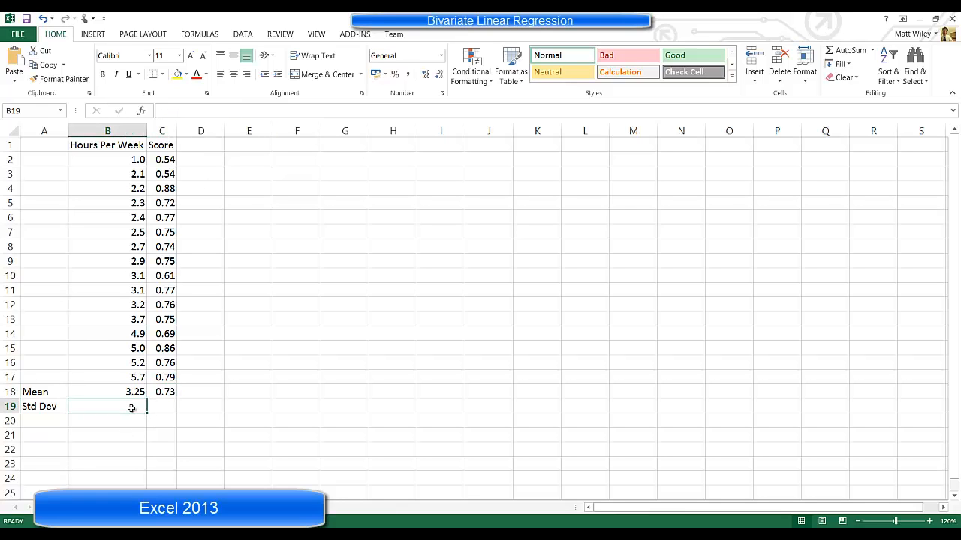
pyautogui.write('=std.')
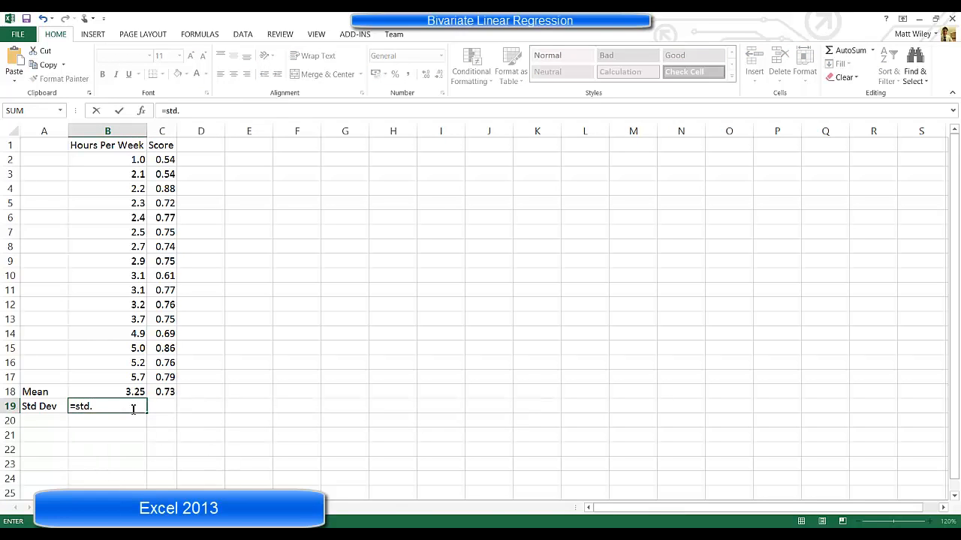
pyautogui.press('BackSpace')
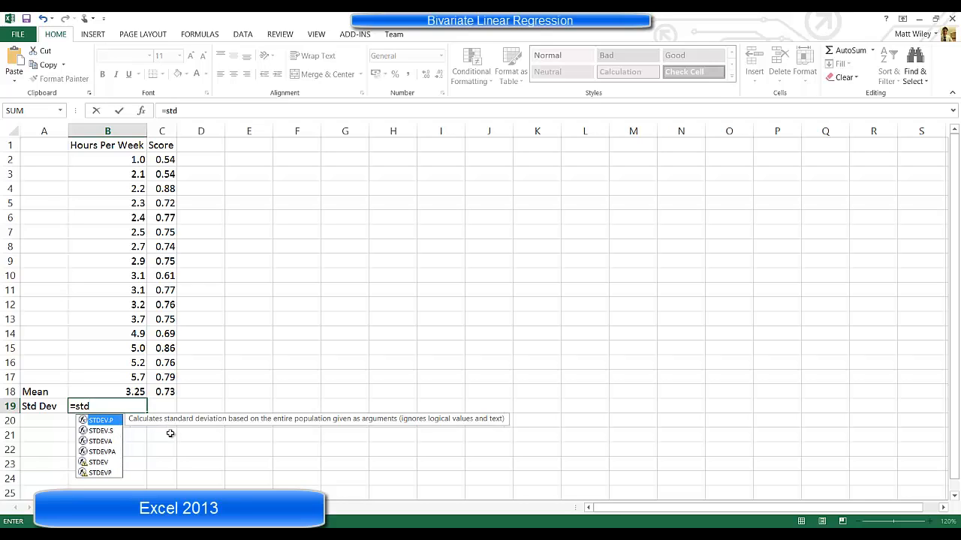
pyautogui.press('BackSpace')
pyautogui.press('BackSpace')
pyautogui.press('BackSpace')
pyautogui.press('BackSpace')
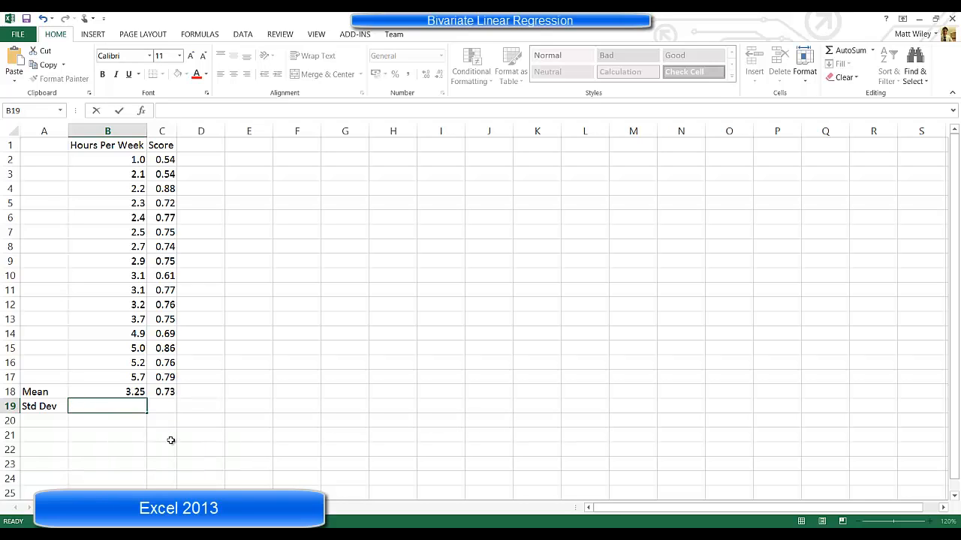
pyautogui.press('Escape')
# Delete the Std Dev label from cell A19
pyautogui.press('Left')
pyautogui.press('Delete')
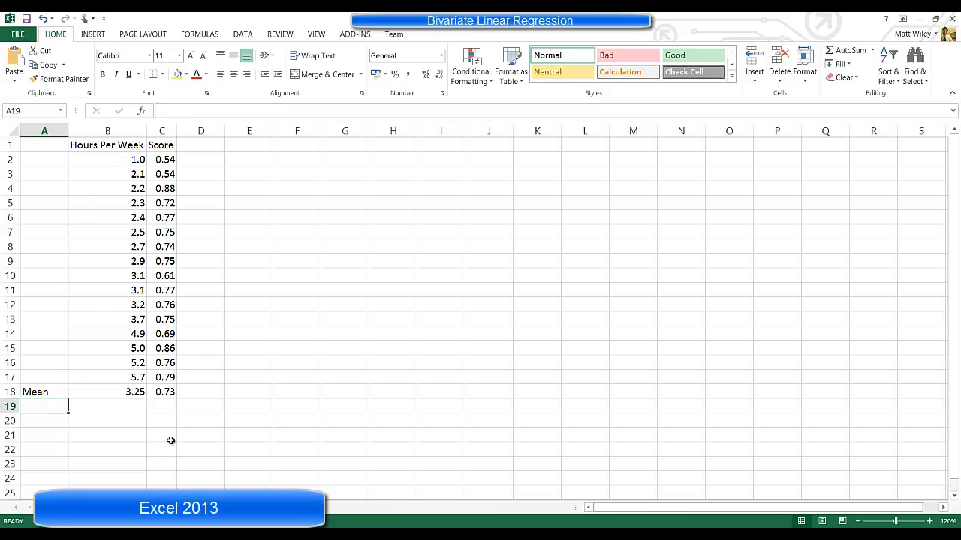
# Highlight the Mean row, cells A18 to C18, with a yellow fill
pyautogui.press('Right')
pyautogui.press('Right')
pyautogui.press('Left')
pyautogui.press('Up')
pyautogui.press('Left')
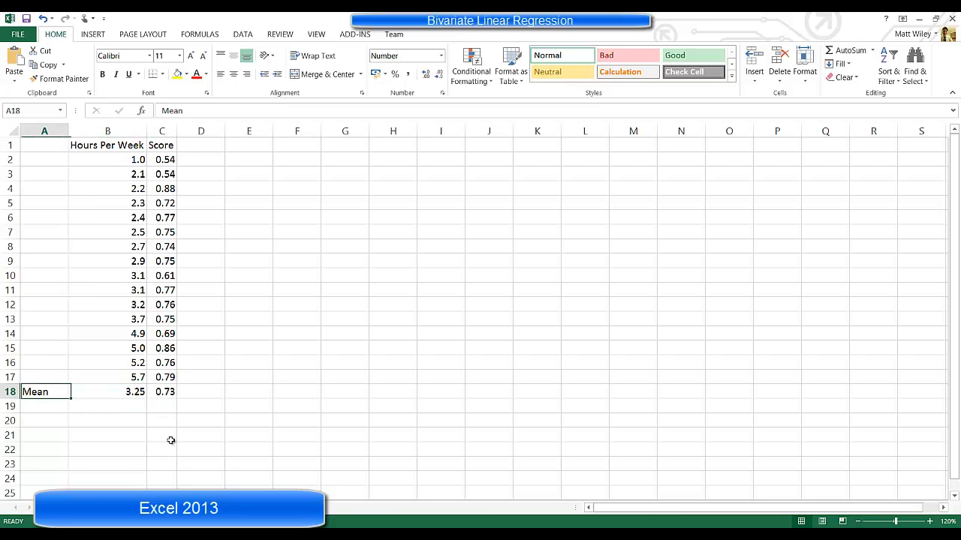
pyautogui.hotkey('shift', 'Right')
pyautogui.hotkey('shift', 'Right')
pyautogui.hotkey('shift', 'Right')
pyautogui.hotkey('shift', 'Left')
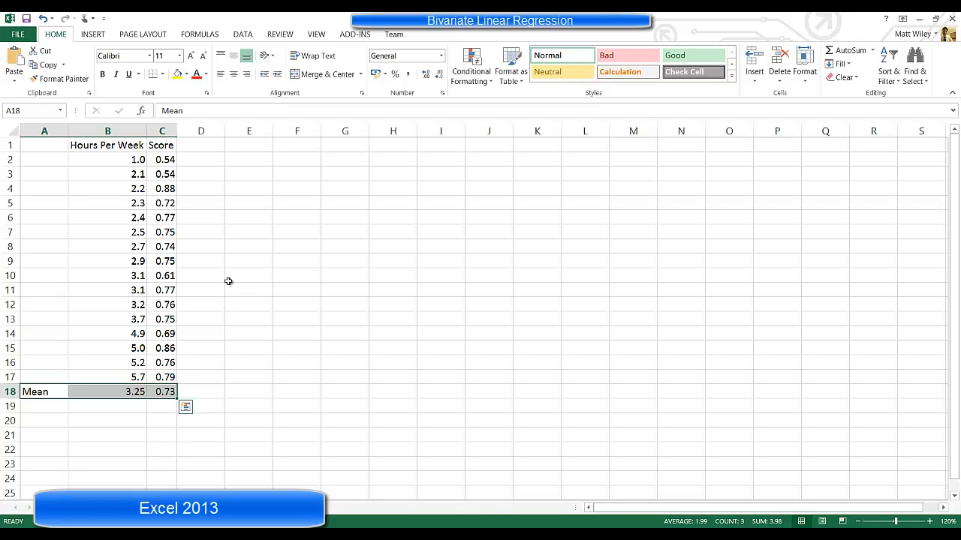
pyautogui.click(177, 78)
pyautogui.click(287, 173)
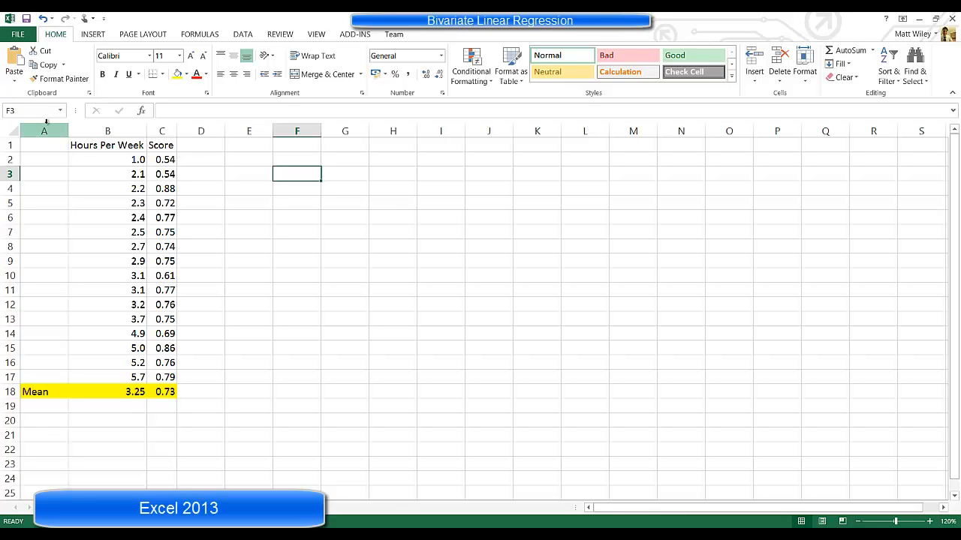
# Insert a markers-only scatter chart of the Hours Per Week and Score data in B1:C17, leaving out the Mean row
pyautogui.click(91, 145)
pyautogui.moveTo(91, 145); pyautogui.dragTo(171, 377)
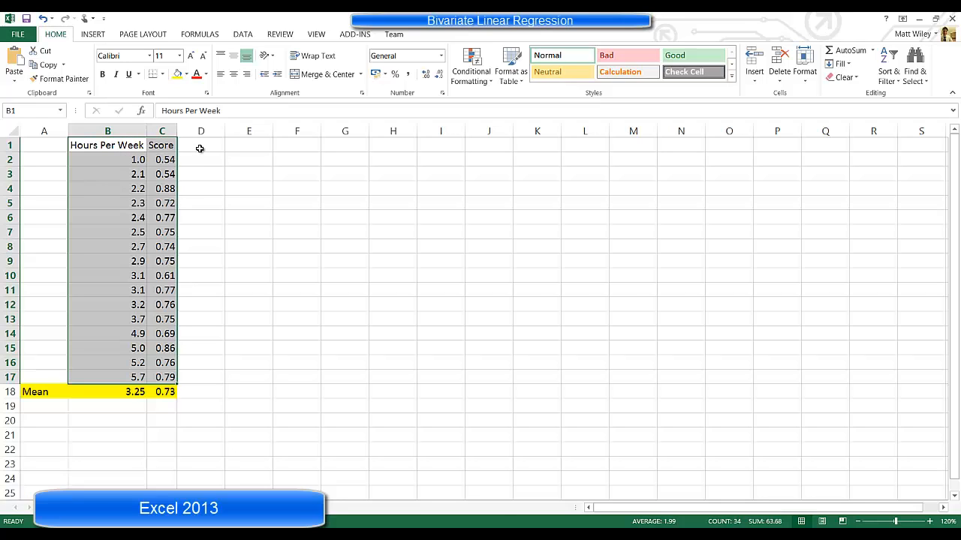
pyautogui.click(92, 35)
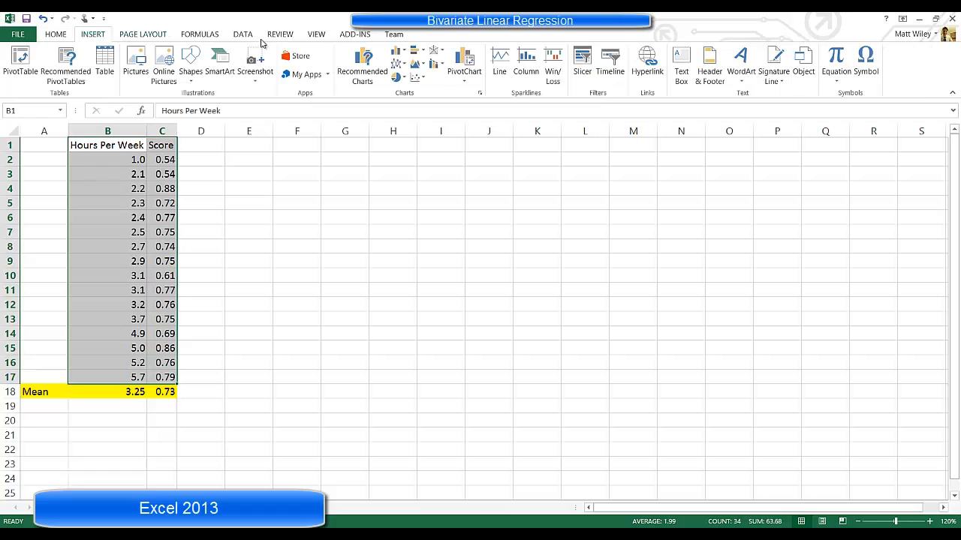
pyautogui.click(423, 81)
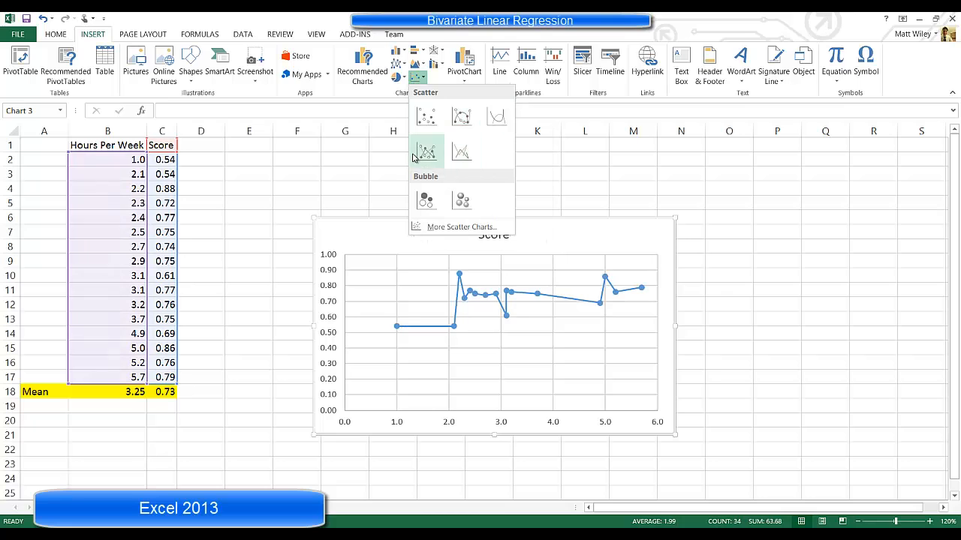
pyautogui.click(431, 118)
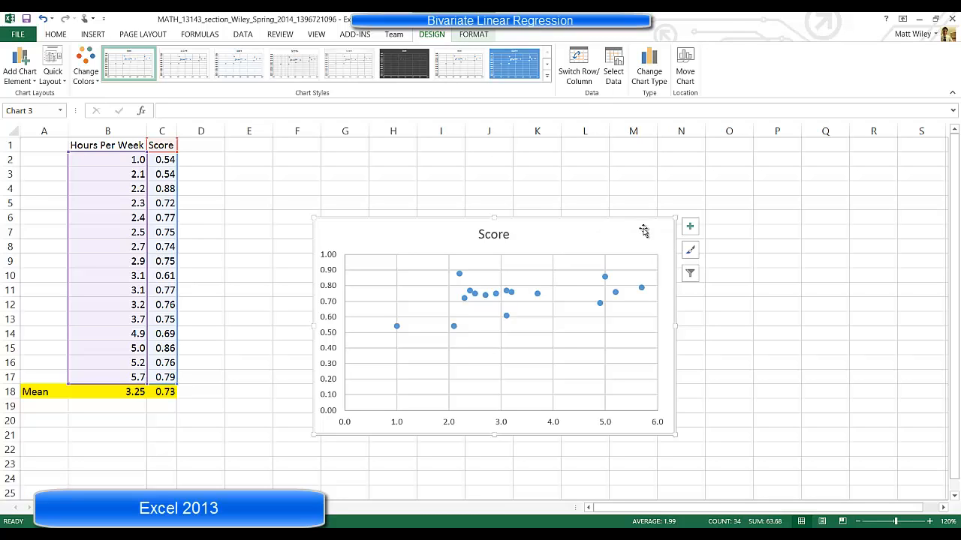
# Add a linear trendline to the Score scatter chart, displaying its equation and R-squared value on the chart
pyautogui.click(690, 229)
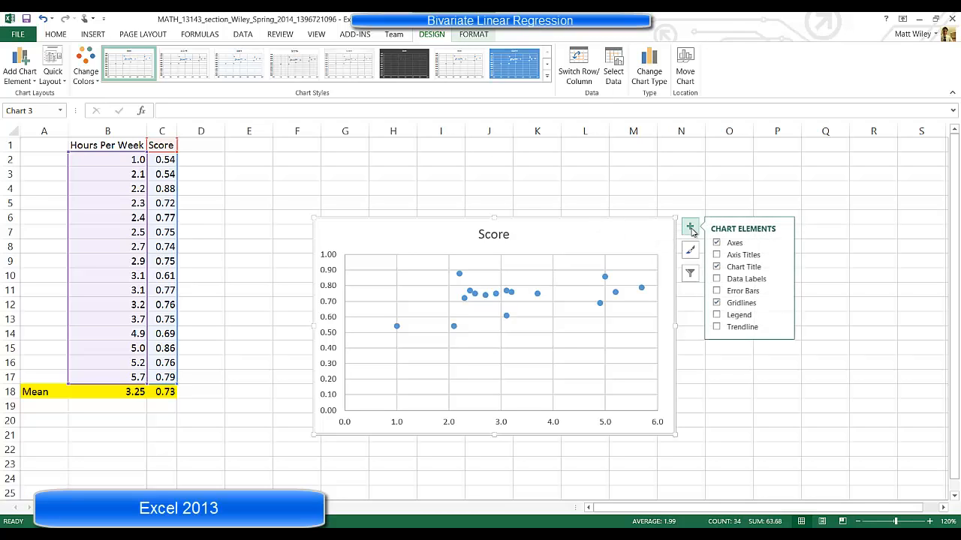
pyautogui.click(782, 328)
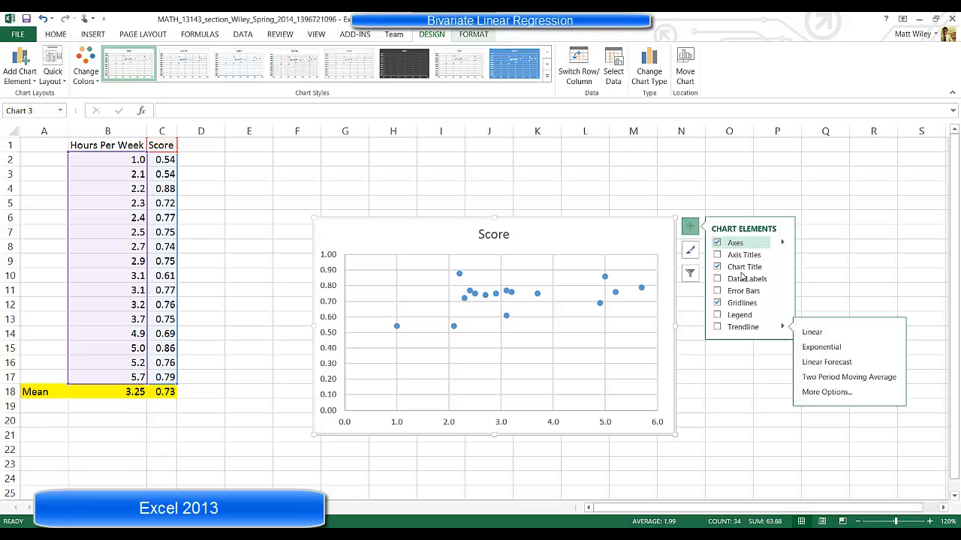
pyautogui.click(840, 396)
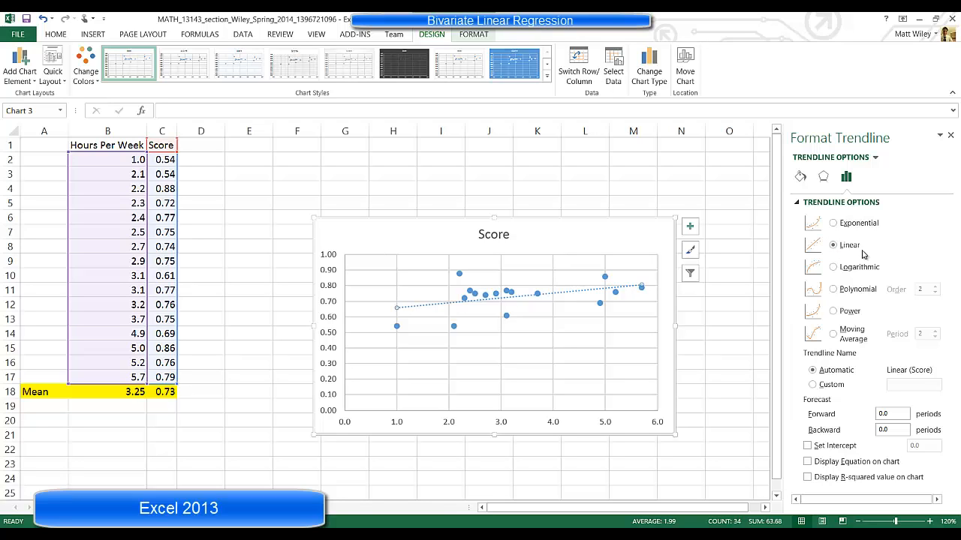
pyautogui.click(807, 463)
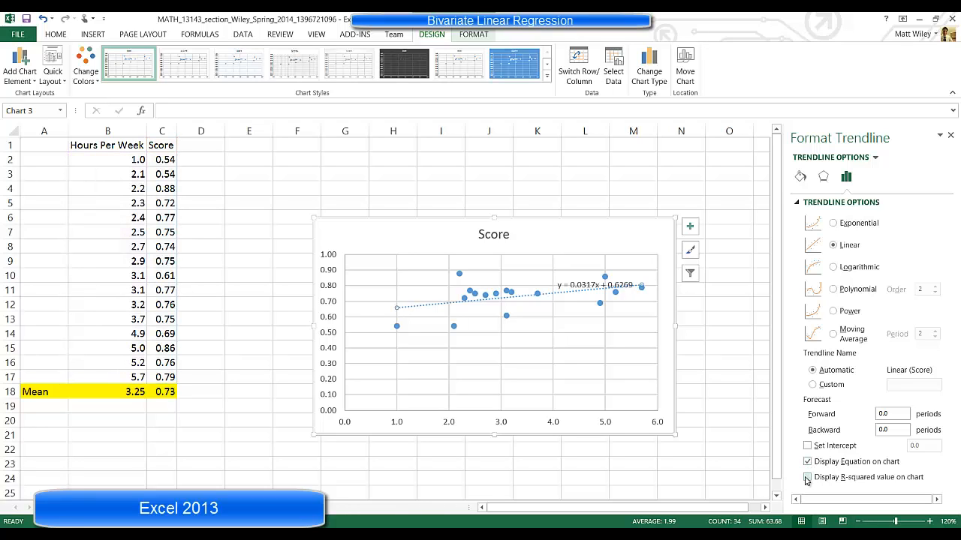
pyautogui.click(808, 478)
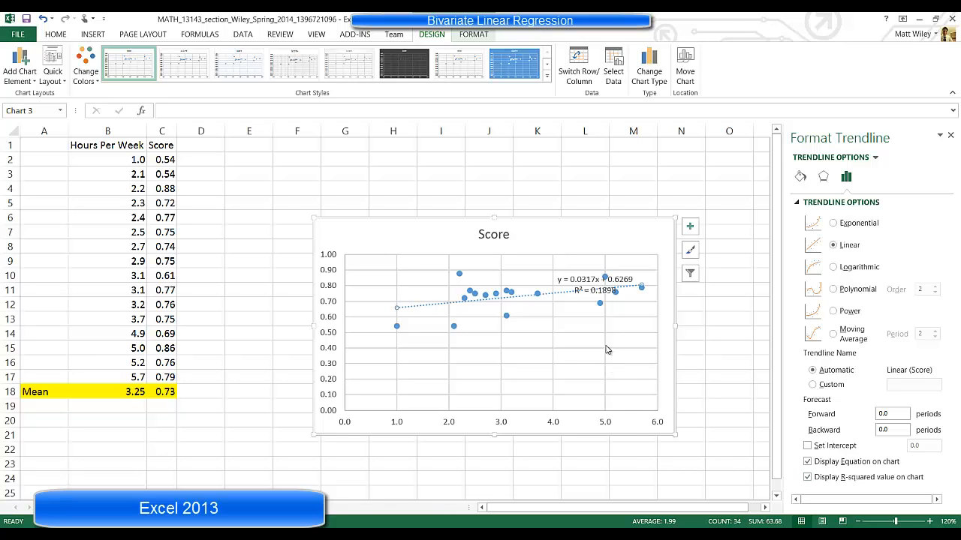
# Move the trendline equation label off the data points to beside the chart title and deselect the chart
pyautogui.click(555, 272)
pyautogui.moveTo(554, 270); pyautogui.dragTo(543, 233)
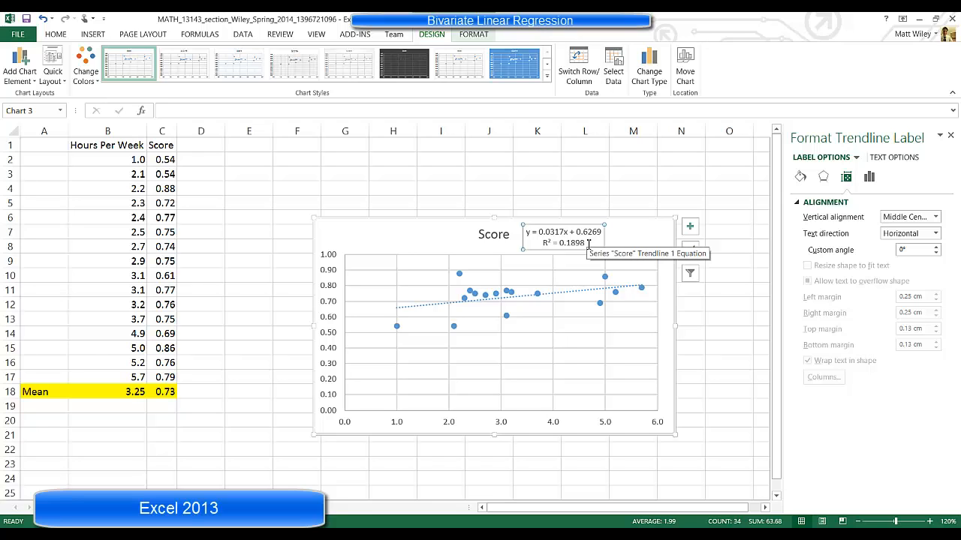
pyautogui.click(157, 427)
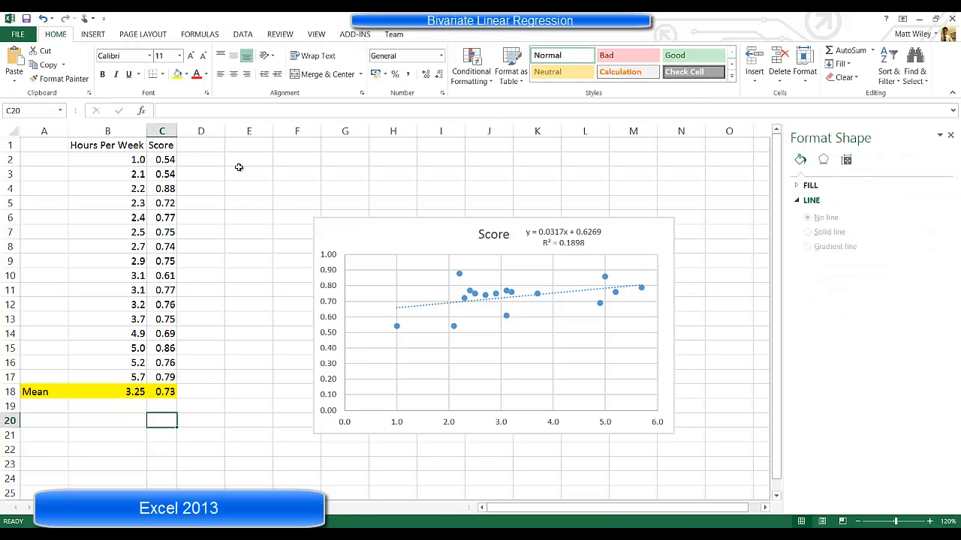
# Check in the Excel Add-ins list whether the Analysis ToolPak is enabled for data analysis
pyautogui.click(243, 34)
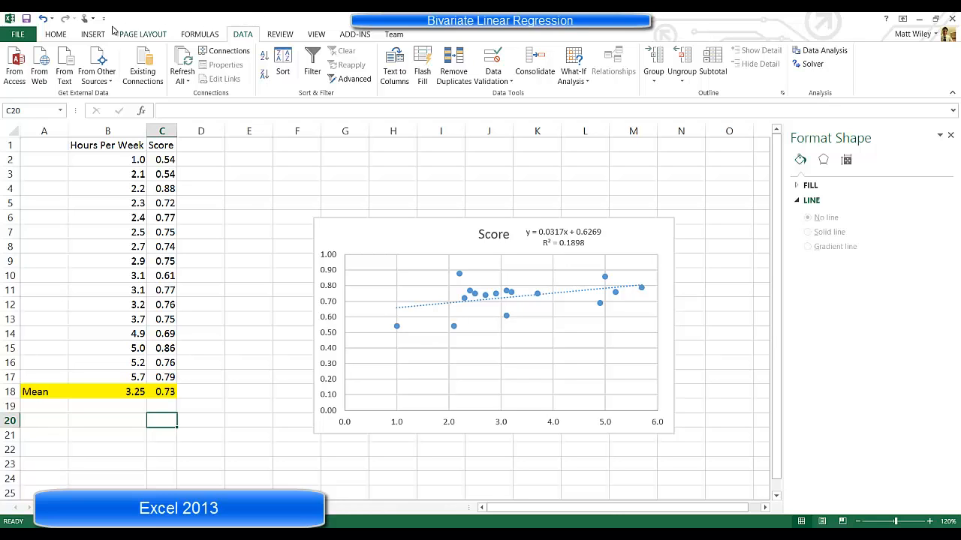
pyautogui.click(17, 36)
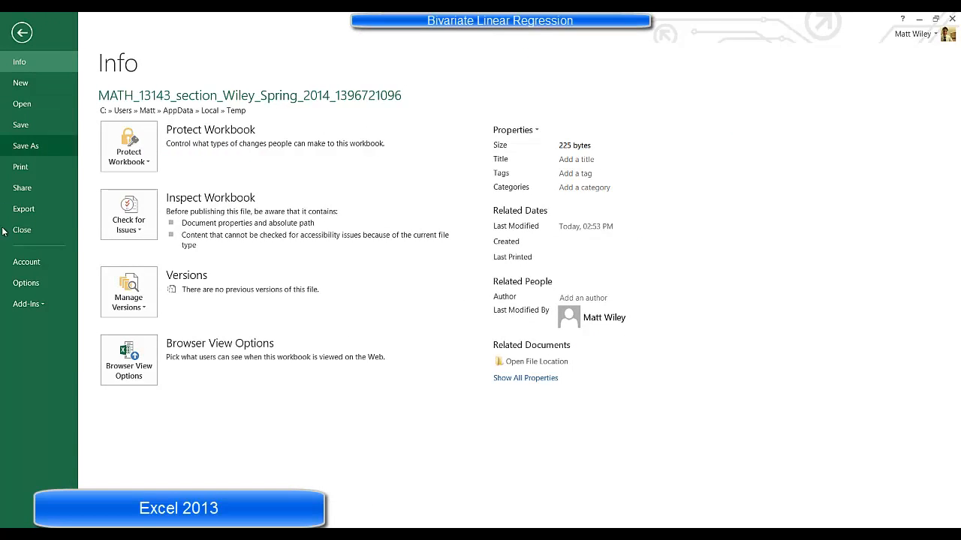
pyautogui.click(22, 284)
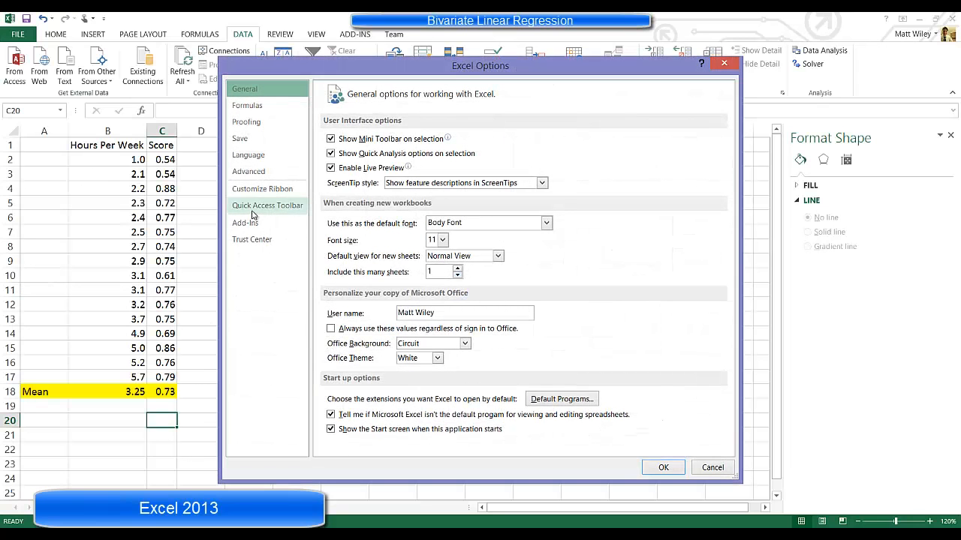
pyautogui.click(246, 223)
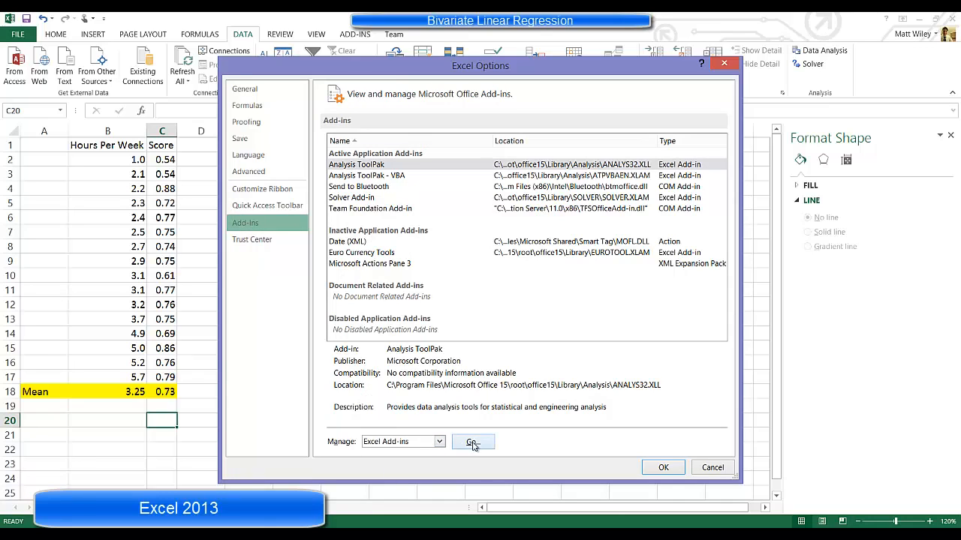
pyautogui.click(439, 443)
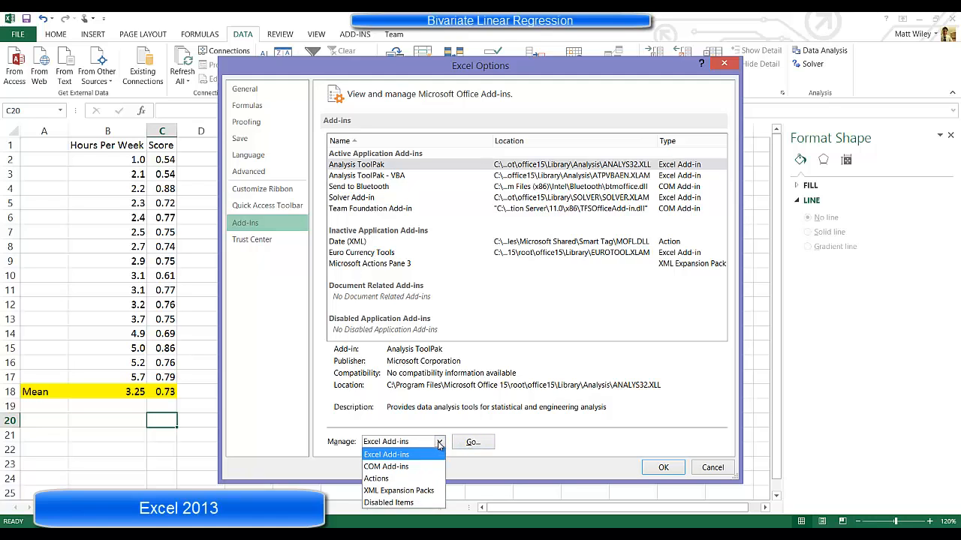
pyautogui.click(439, 445)
pyautogui.click(473, 443)
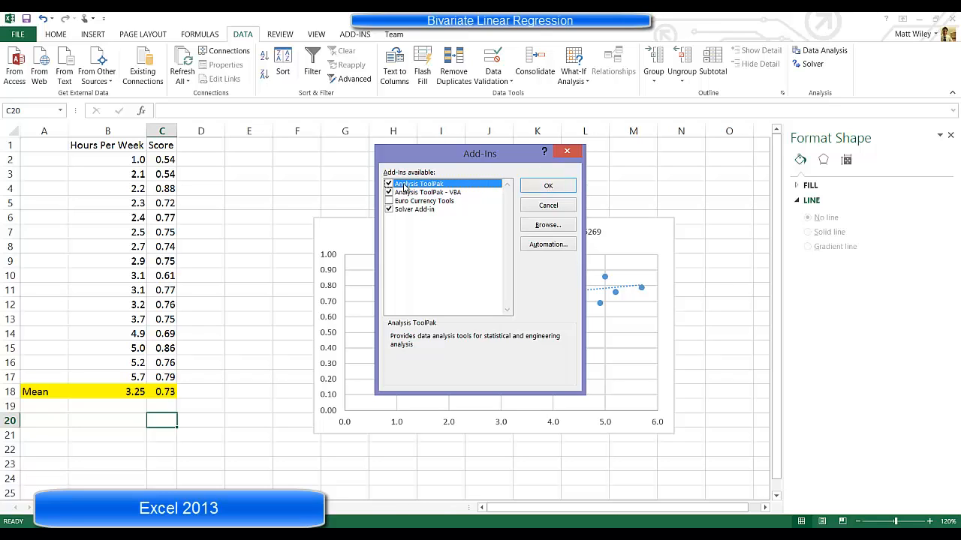
pyautogui.click(538, 192)
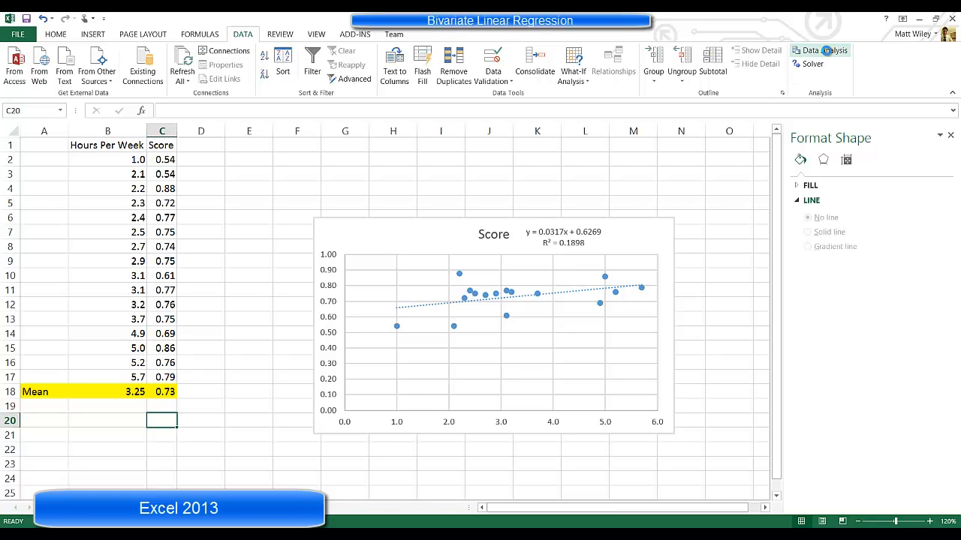
# Set up a Correlation data analysis with input range B1:C17, grouped by columns, with labels in the first row
pyautogui.click(825, 52)
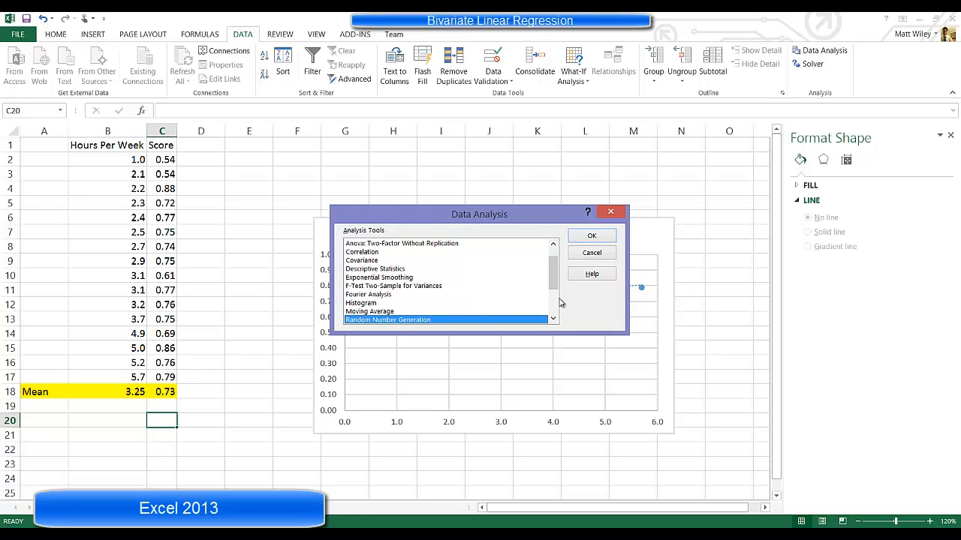
pyautogui.moveTo(555, 262); pyautogui.dragTo(562, 268)
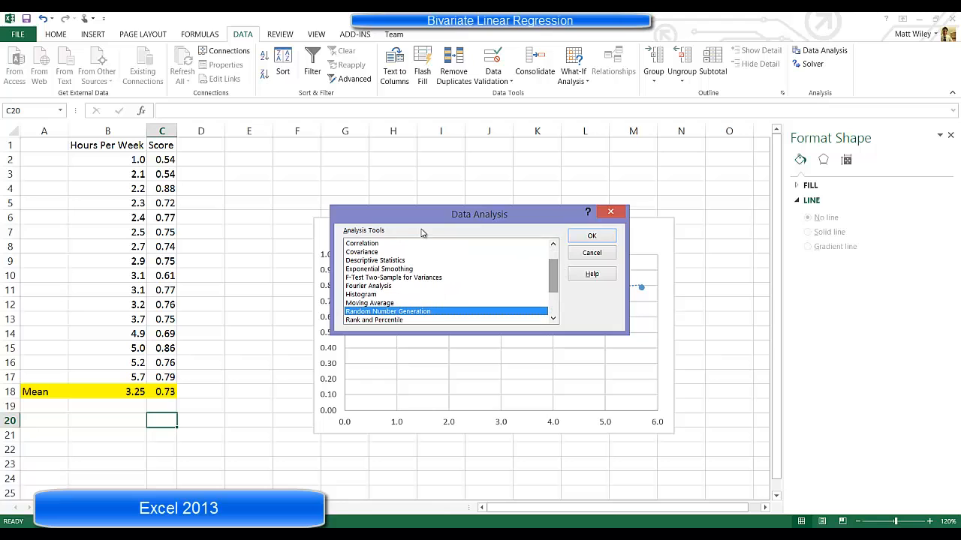
pyautogui.click(369, 247)
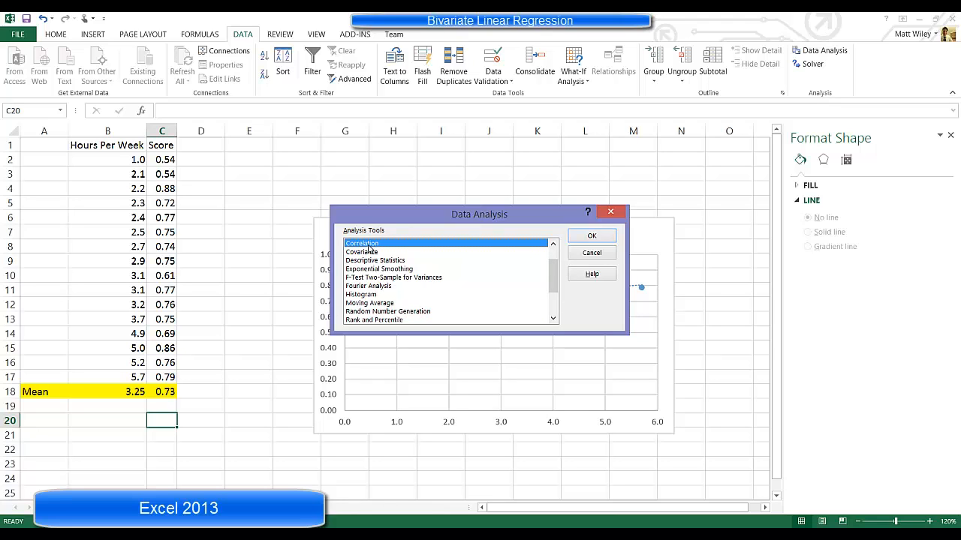
pyautogui.click(578, 237)
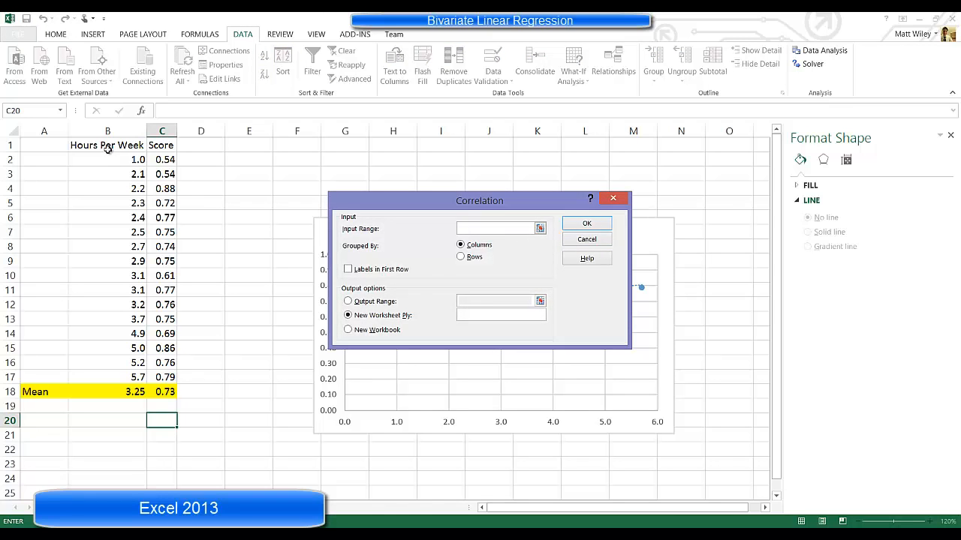
pyautogui.moveTo(107, 144); pyautogui.dragTo(173, 377)
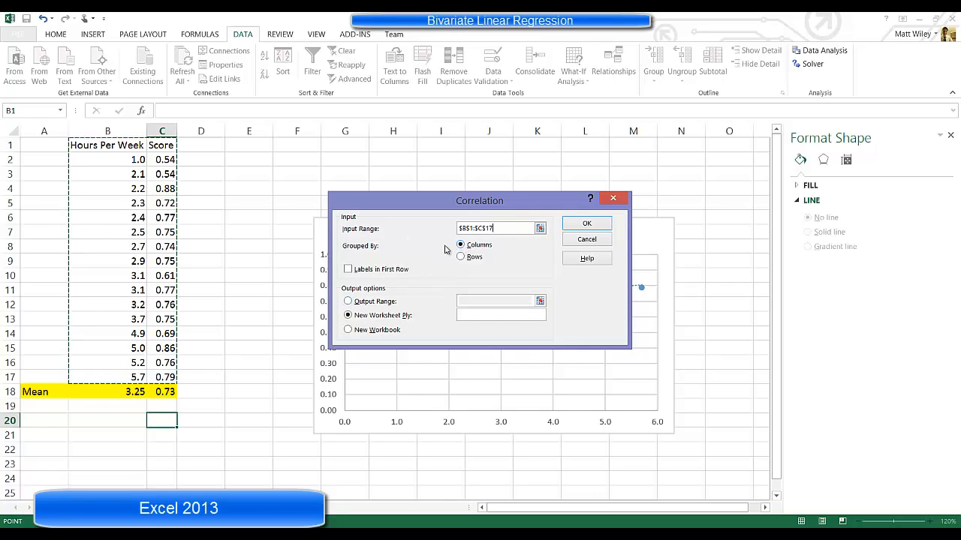
pyautogui.click(348, 269)
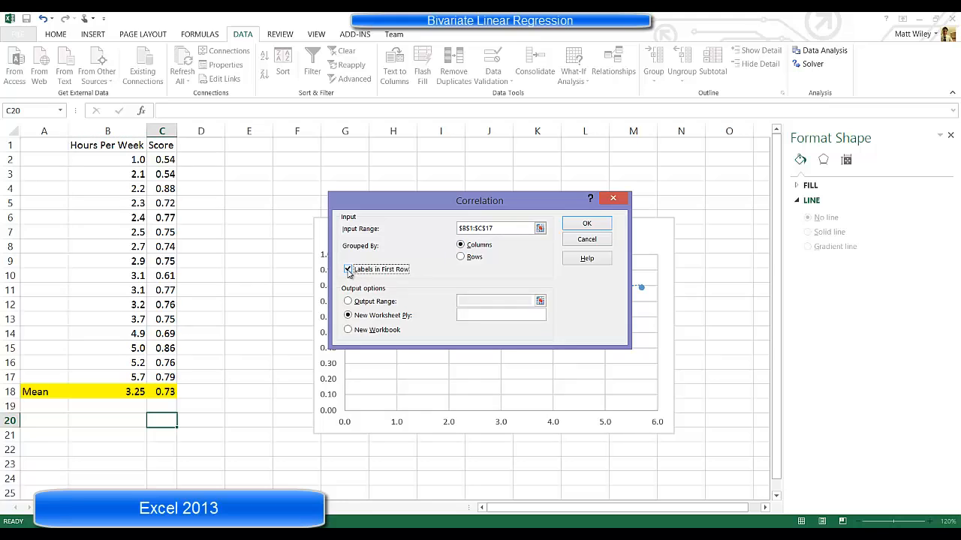
# Set the correlation output range to C20:E25 on the current sheet and run the analysis
pyautogui.click(348, 303)
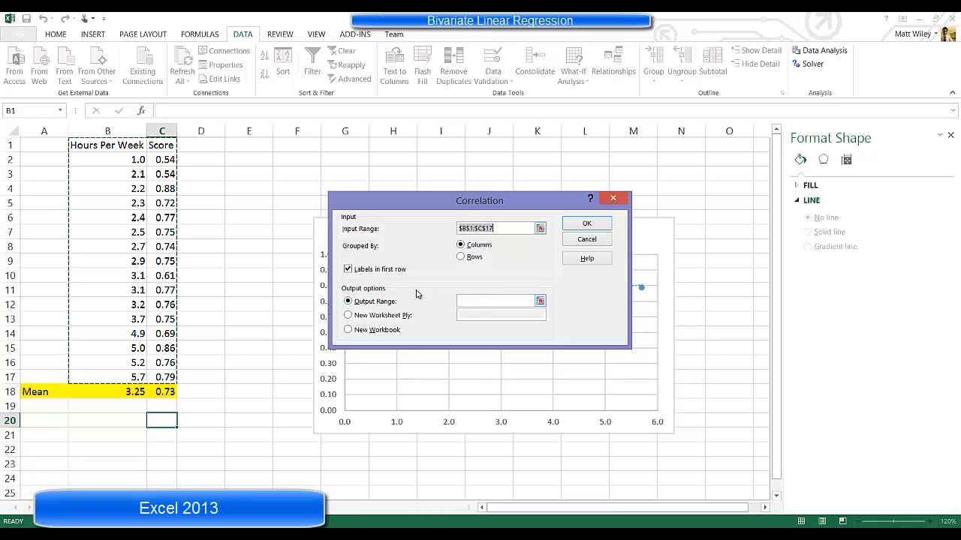
pyautogui.click(479, 302)
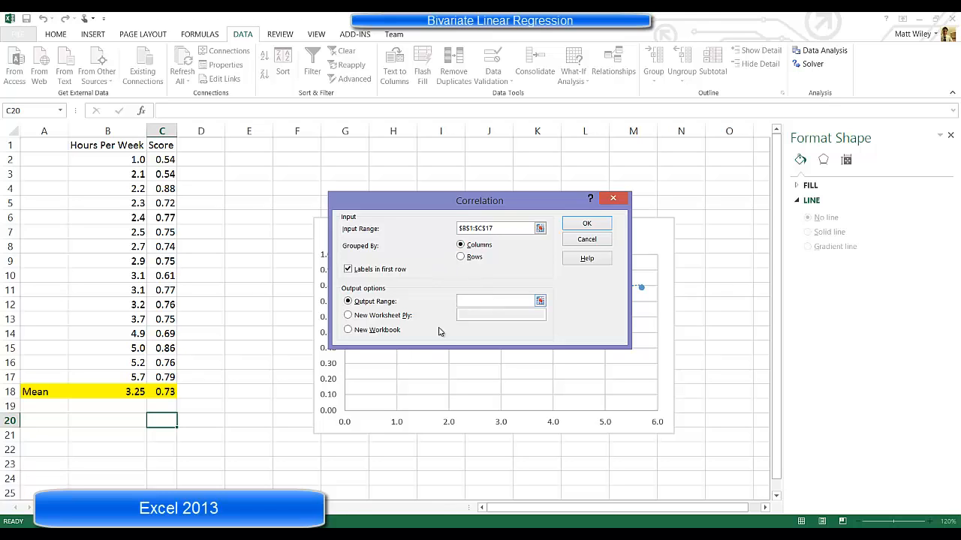
pyautogui.click(172, 422)
pyautogui.moveTo(188, 427); pyautogui.dragTo(269, 485)
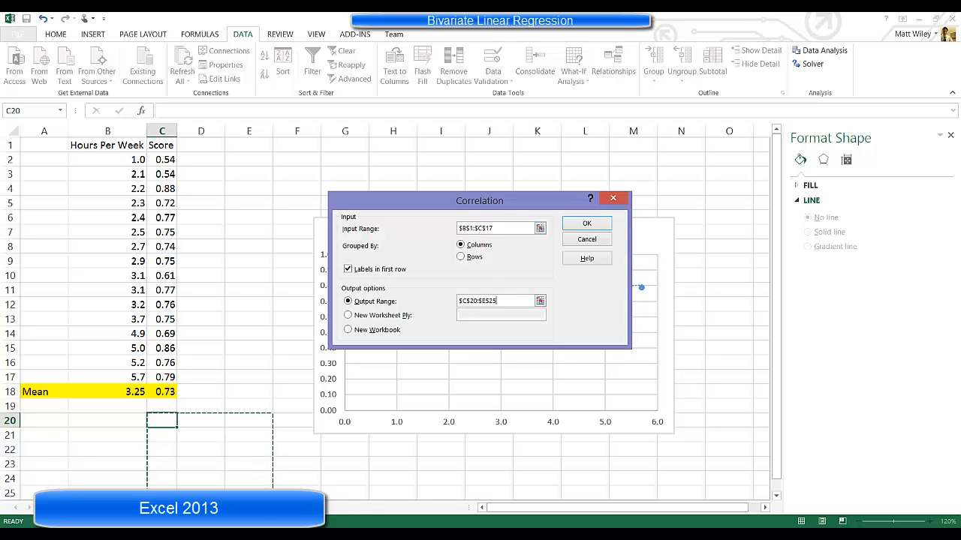
pyautogui.click(588, 224)
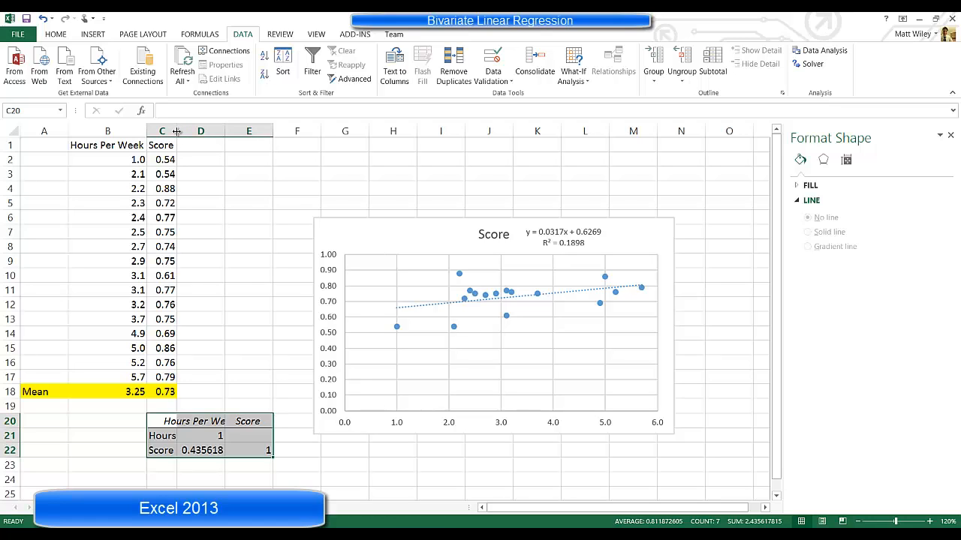
# Autofit the widths of columns C and D to show the correlation table's full labels and values
pyautogui.doubleClick(176, 131)
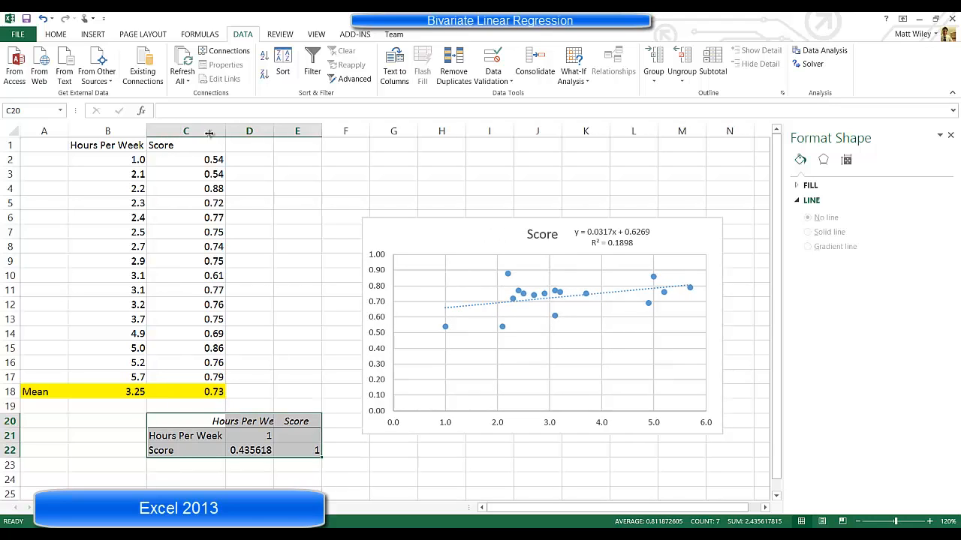
pyautogui.doubleClick(274, 132)
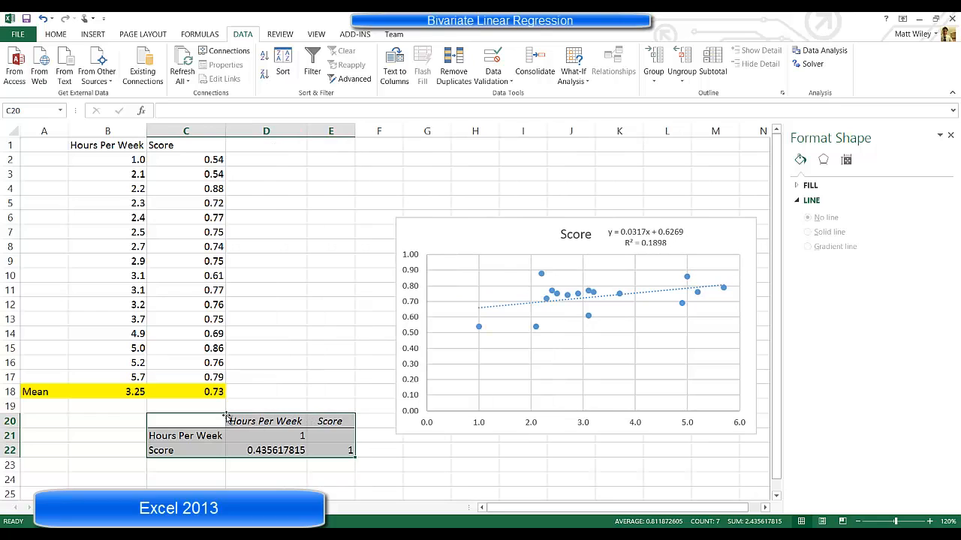
pyautogui.click(288, 438)
# Replace the Hours Per Week self-correlation in cell D21 with a hyphen
pyautogui.press('Up')
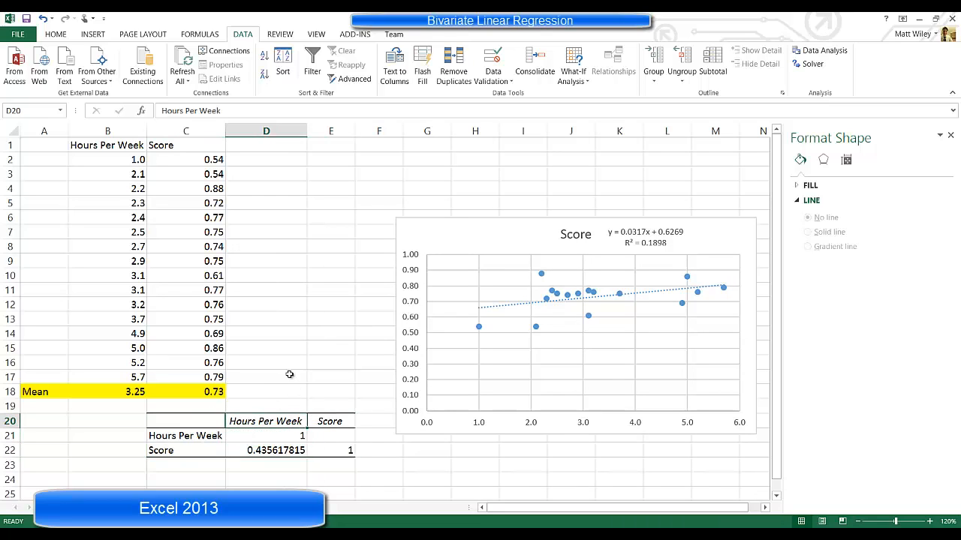
pyautogui.press('Down')
pyautogui.press('Left')
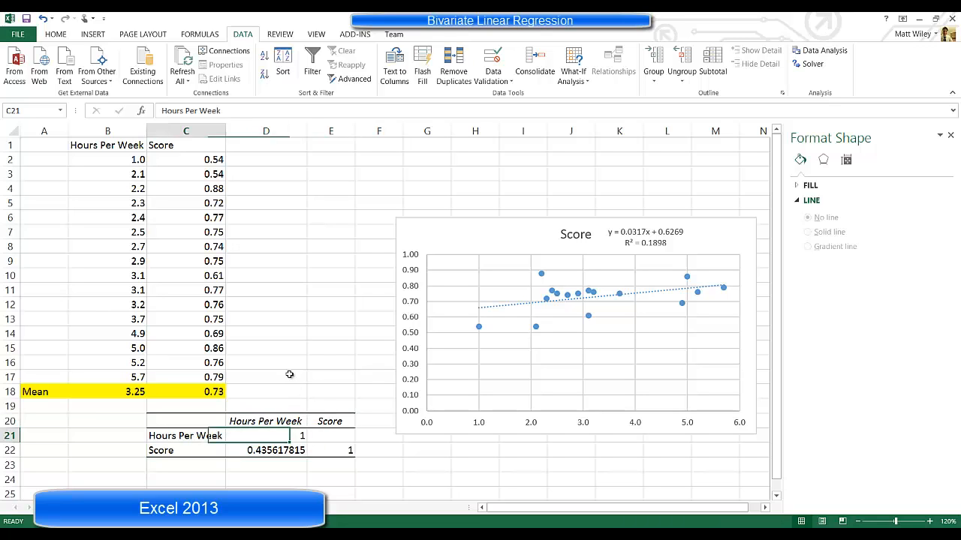
pyautogui.press('Right')
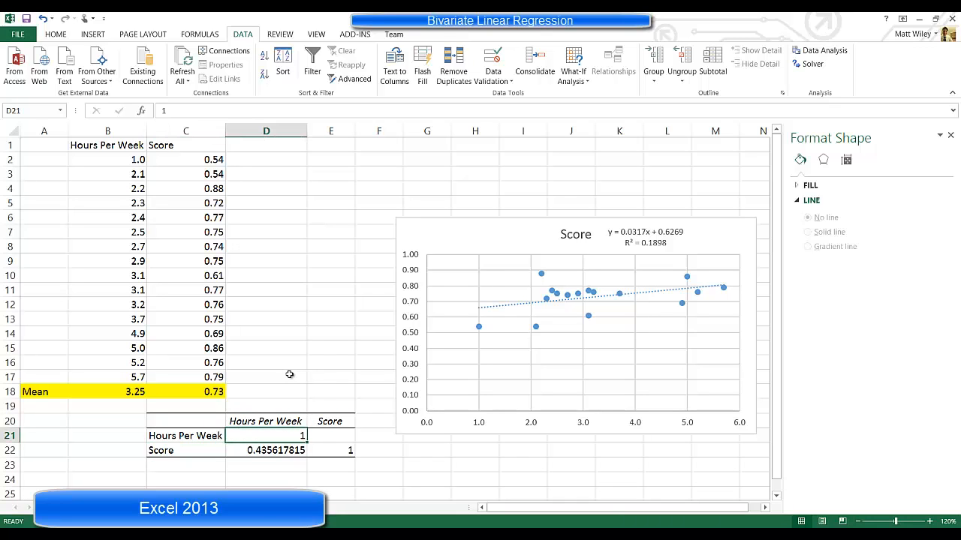
pyautogui.press('Up')
pyautogui.press('Down')
pyautogui.write('=')
pyautogui.press('Down')
pyautogui.press('Right')
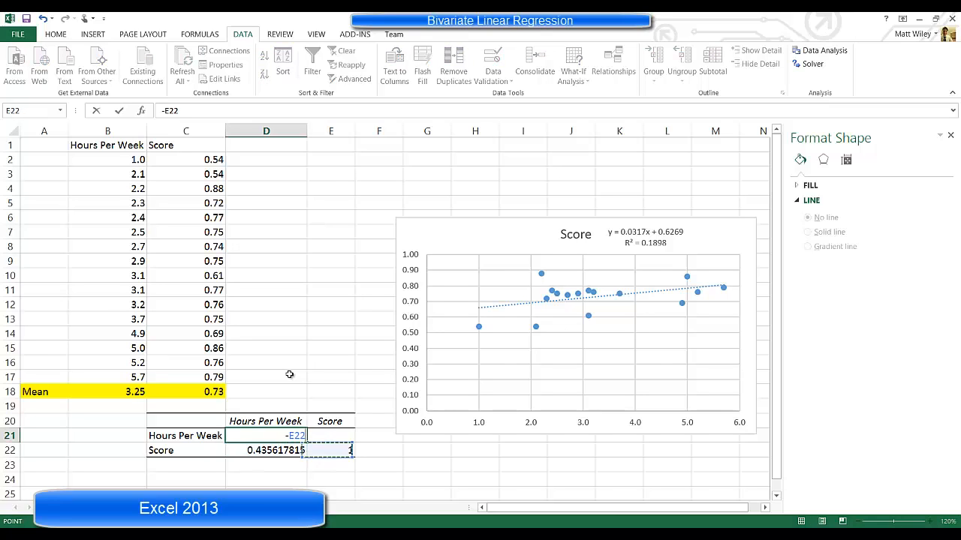
pyautogui.press('Left')
pyautogui.press('BackSpace')
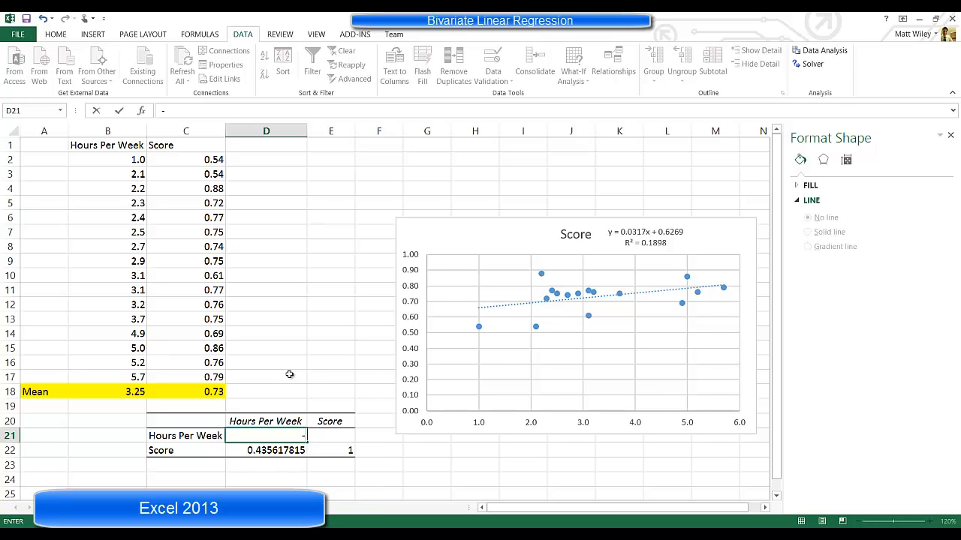
pyautogui.press('Return')
# Replace the Score self-correlation in cell E22 with a hyphen and review both diagonal cells
pyautogui.press('Right')
pyautogui.write('-')
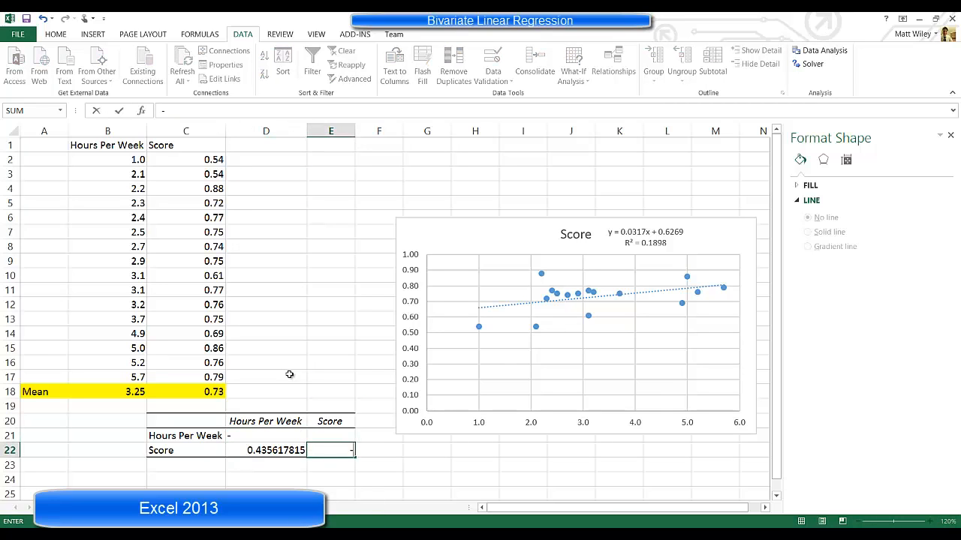
pyautogui.press('Return')
pyautogui.press('Up')
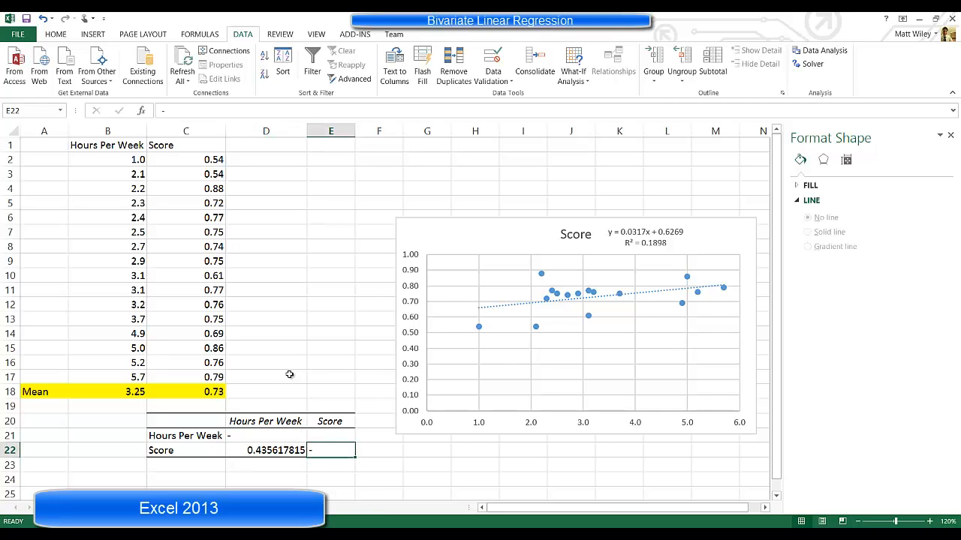
pyautogui.press('Left')
pyautogui.press('Up')
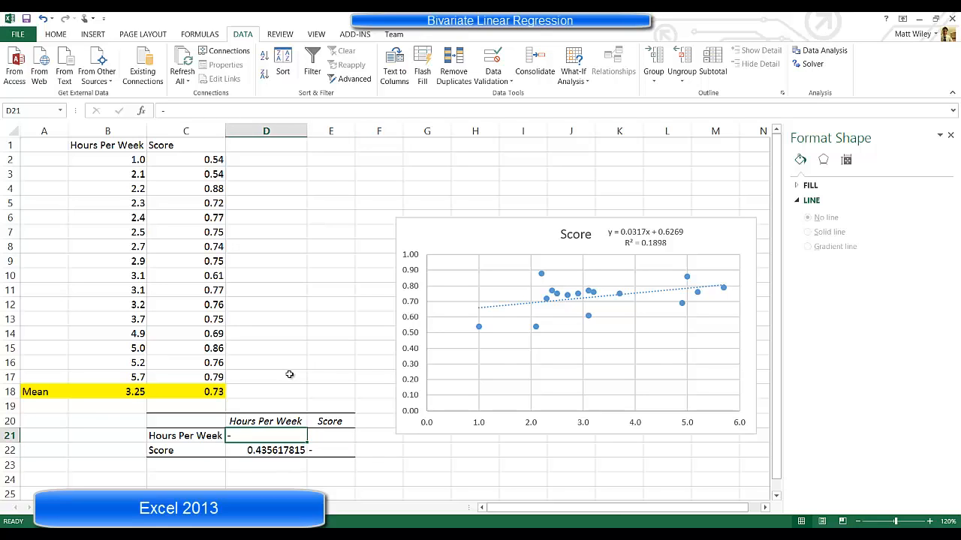
pyautogui.press('Right')
pyautogui.press('Down')
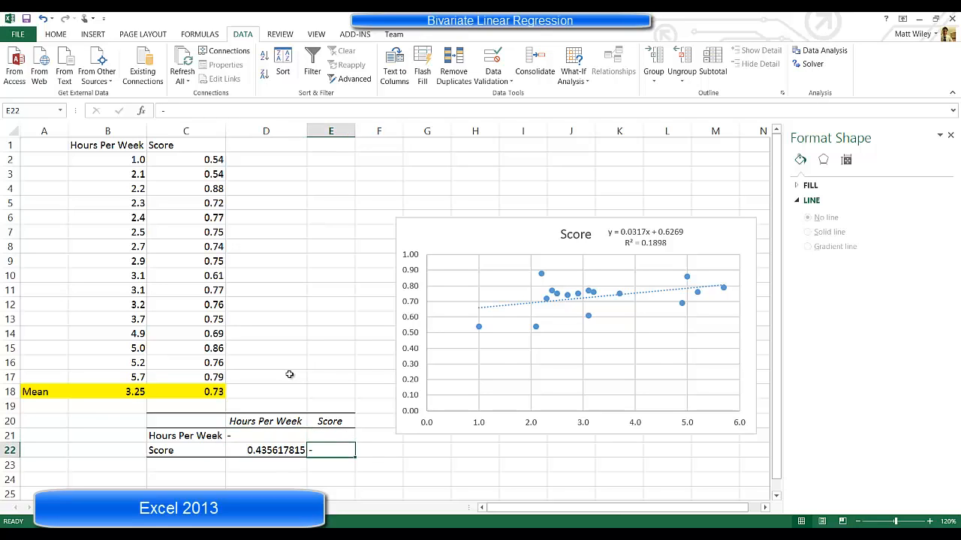
# Reduce the correlation coefficient in cell D22 to two decimal places
pyautogui.press('Left')
pyautogui.press('Left')
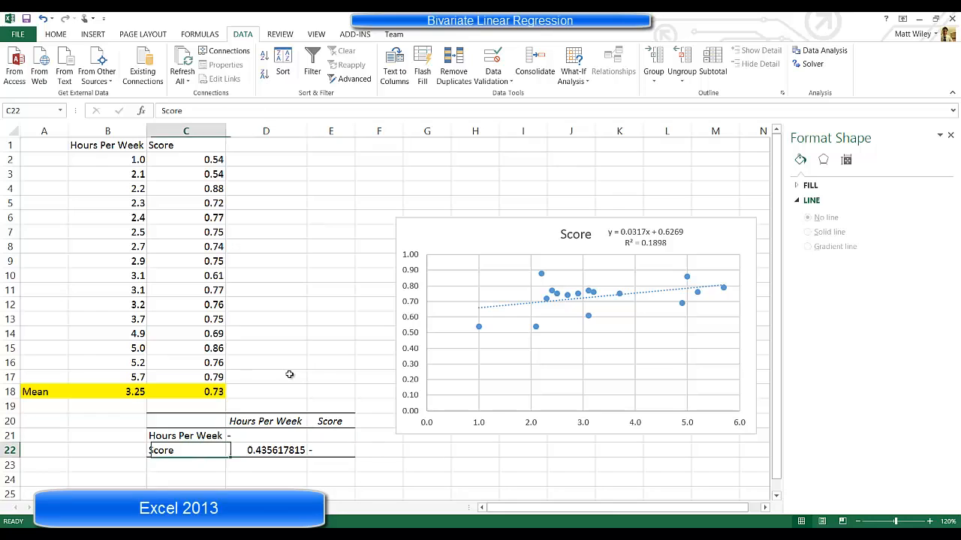
pyautogui.press('Right')
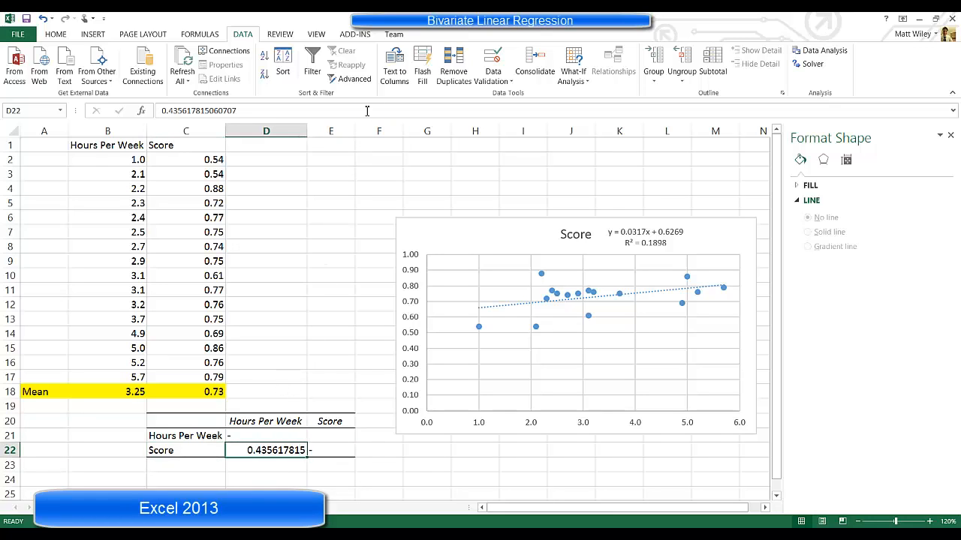
pyautogui.click(62, 34)
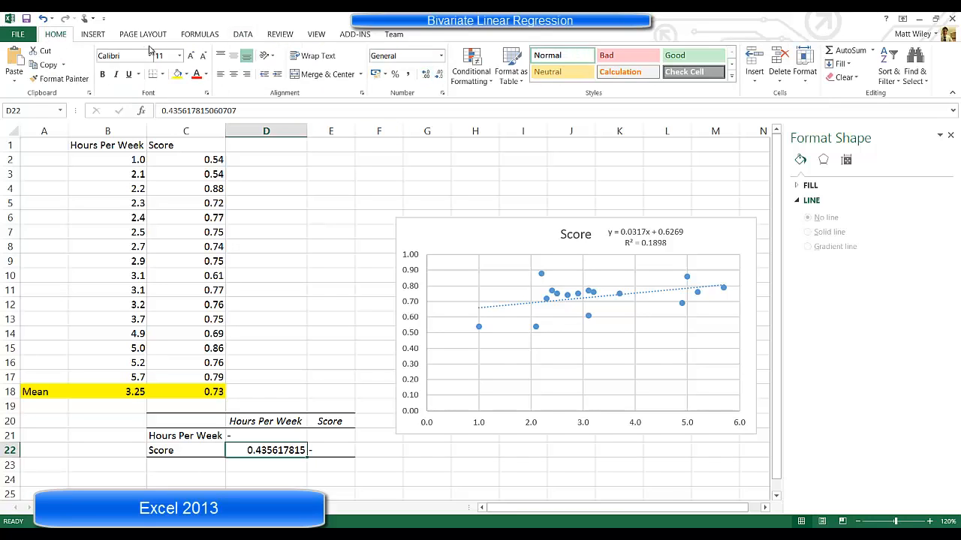
pyautogui.click(439, 75)
pyautogui.click(439, 75)
pyautogui.click(439, 75)
pyautogui.click(439, 75)
pyautogui.click(439, 75)
pyautogui.click(439, 75)
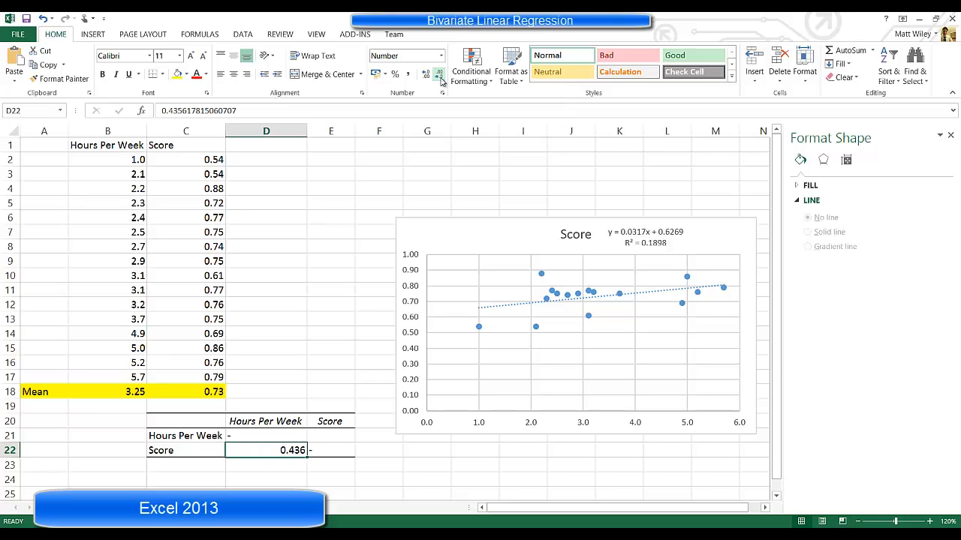
pyautogui.click(439, 75)
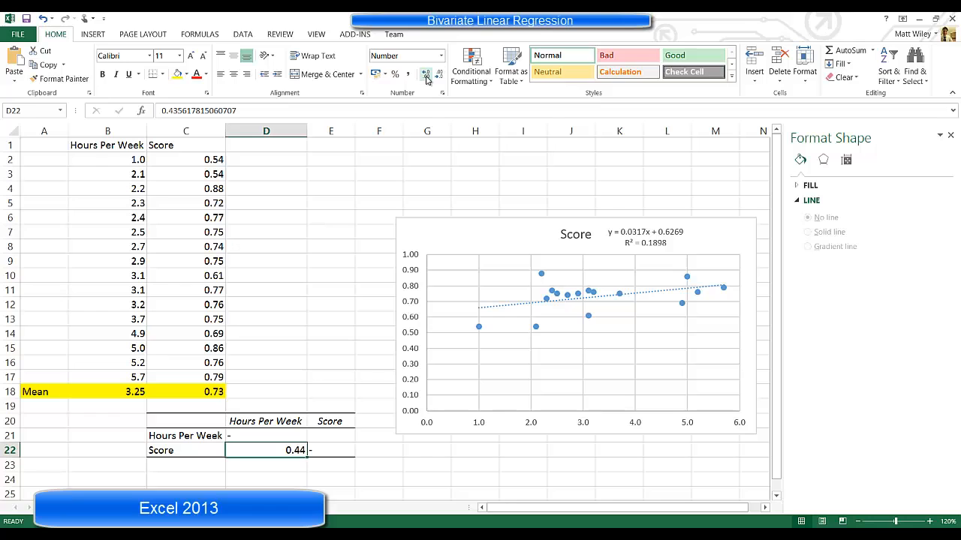
# Increase the displayed precision of the correlation coefficient in cell D22 to eight decimal places
pyautogui.click(427, 77)
pyautogui.click(425, 75)
pyautogui.click(425, 76)
pyautogui.click(426, 75)
pyautogui.click(425, 75)
pyautogui.click(426, 75)
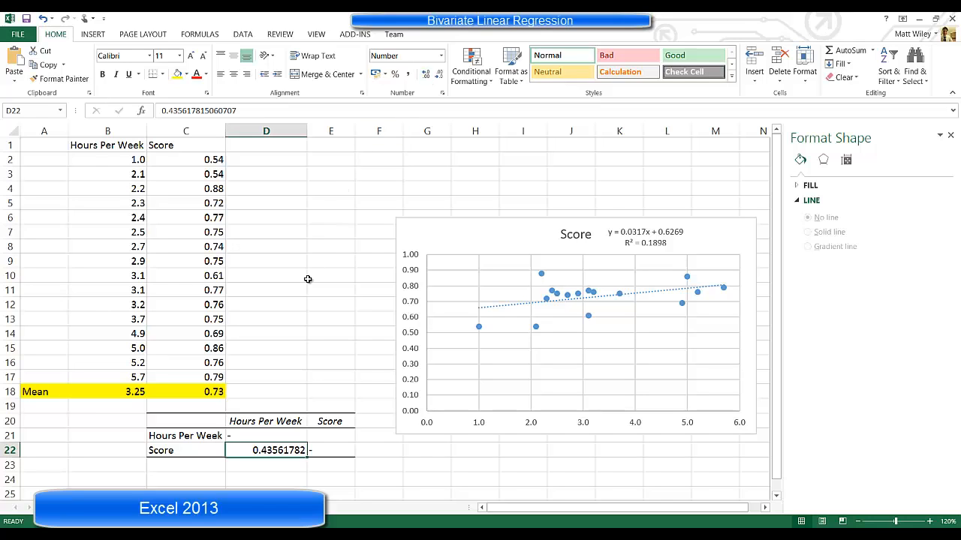
pyautogui.press('Return')
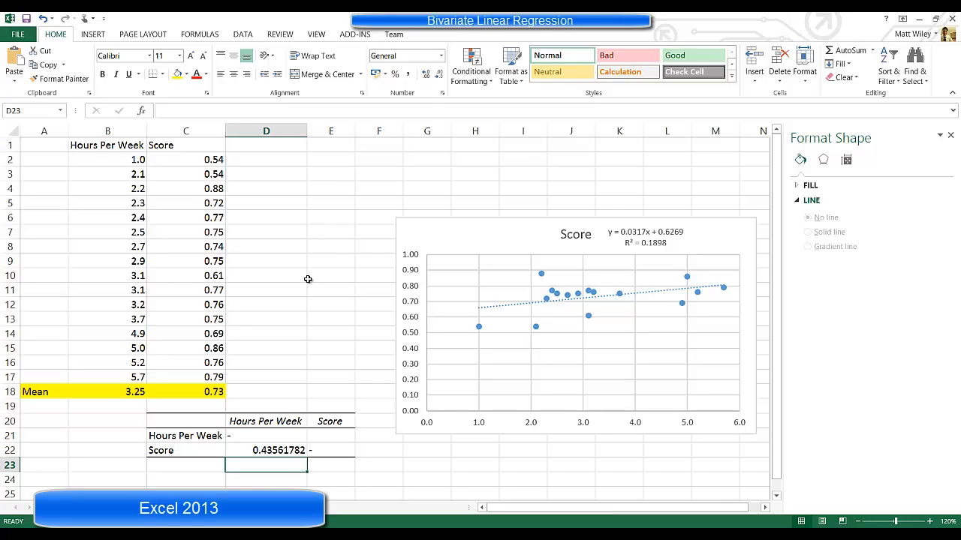
pyautogui.press('Up')
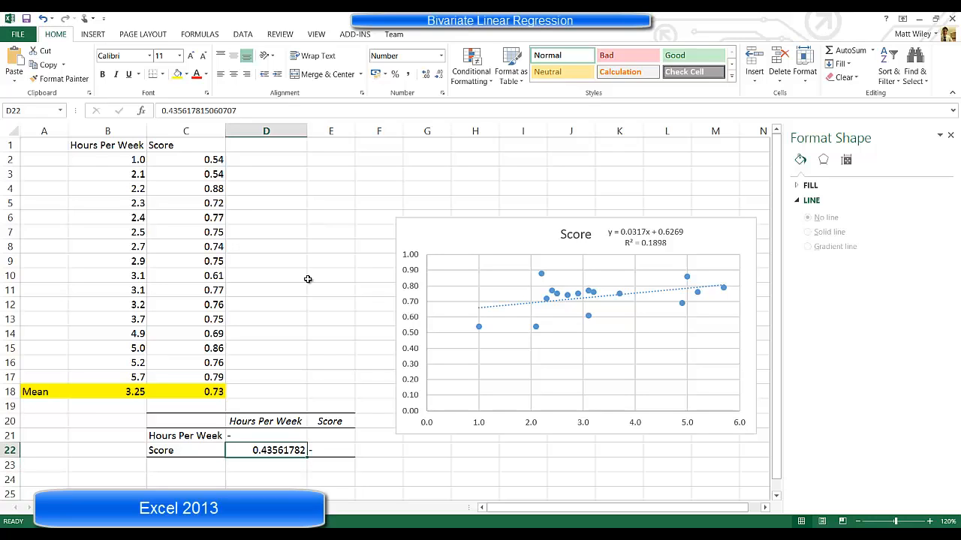
pyautogui.press('Down')
pyautogui.press('Up')
pyautogui.press('Up')
pyautogui.press('Down')
# Try the solid blue chart style and the dark gray chart style on the Score scatter chart
pyautogui.click(406, 231)
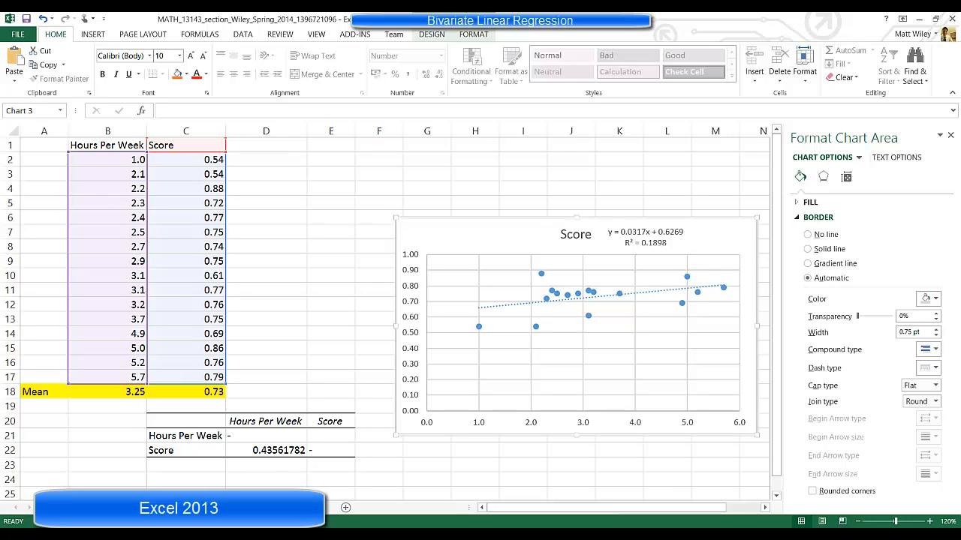
pyautogui.click(432, 34)
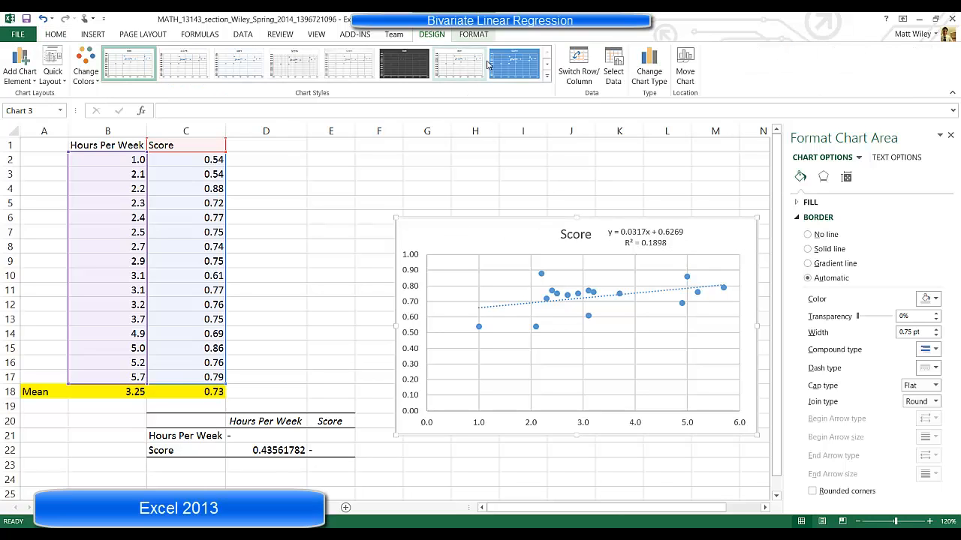
pyautogui.click(515, 66)
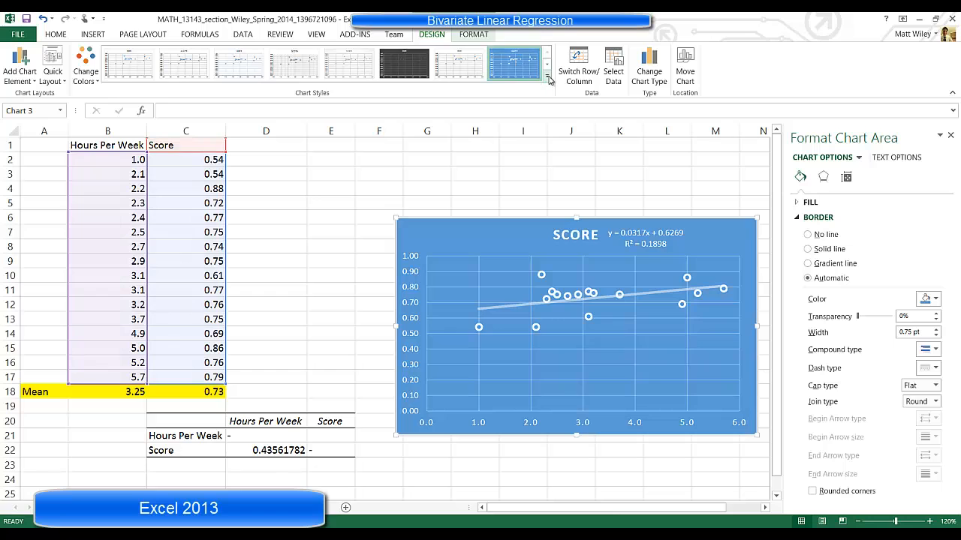
pyautogui.click(545, 77)
pyautogui.click(129, 107)
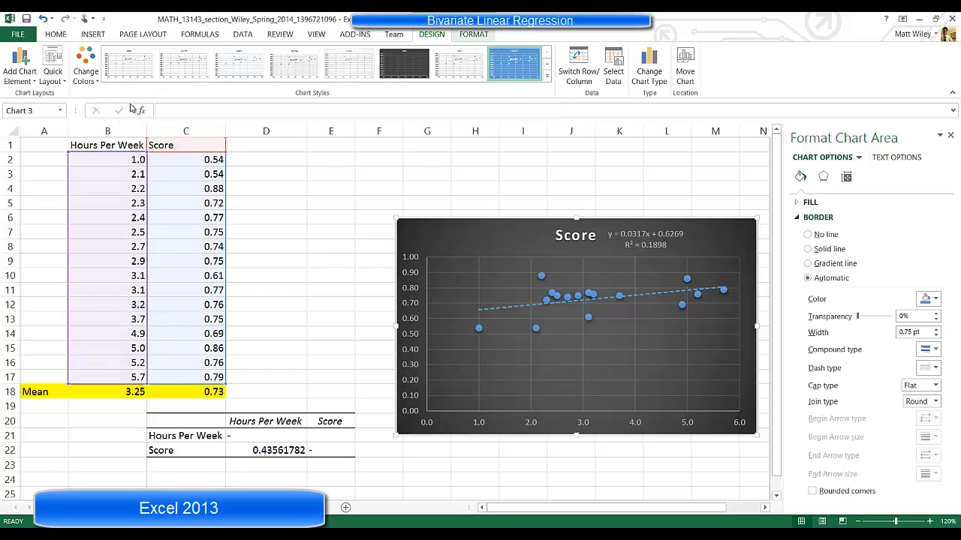
# Apply the second Colorful palette to the Score chart and preview the quick layouts without choosing one
pyautogui.click(480, 36)
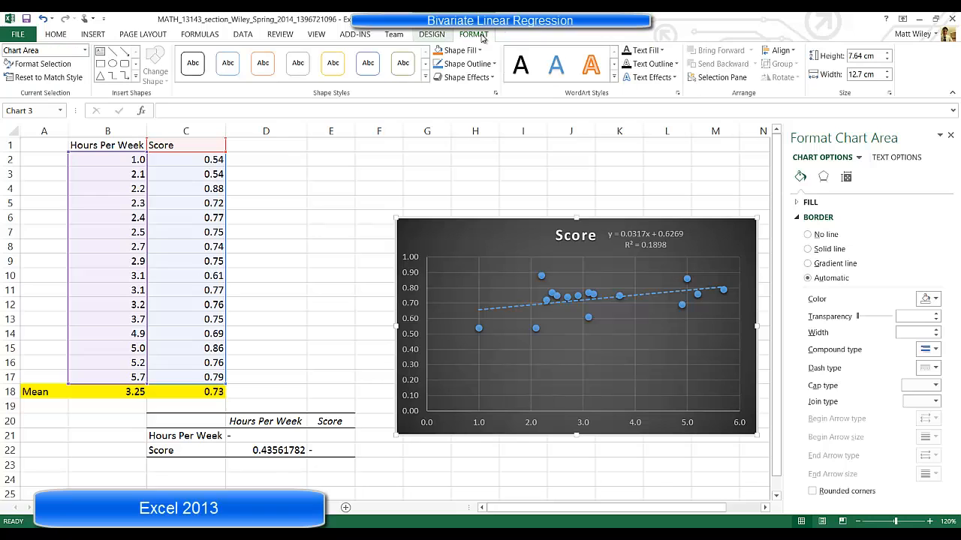
pyautogui.click(443, 35)
pyautogui.click(86, 75)
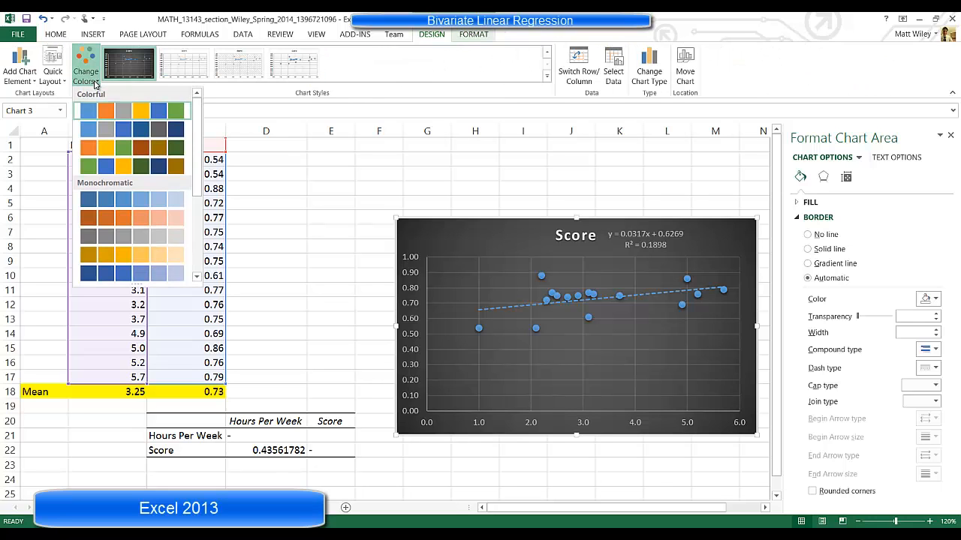
pyautogui.click(129, 132)
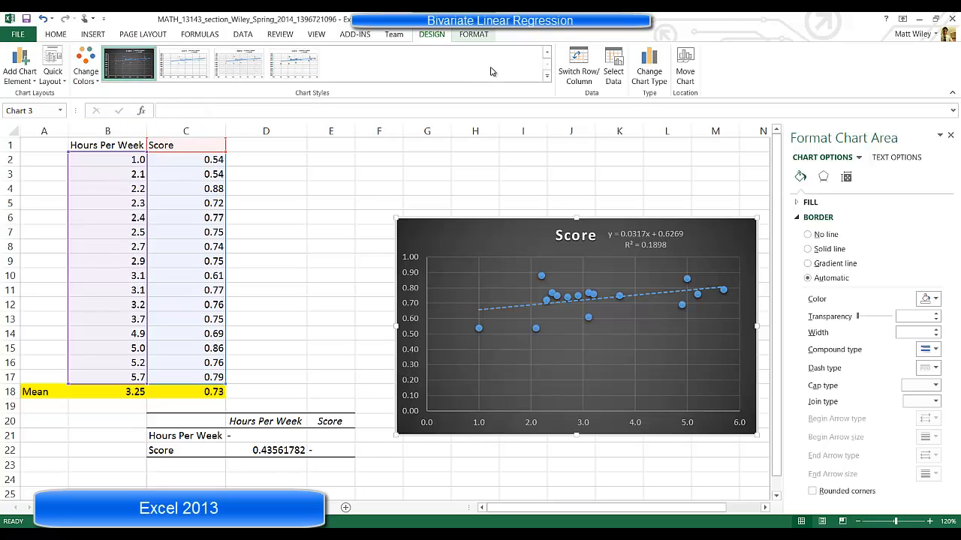
pyautogui.click(53, 72)
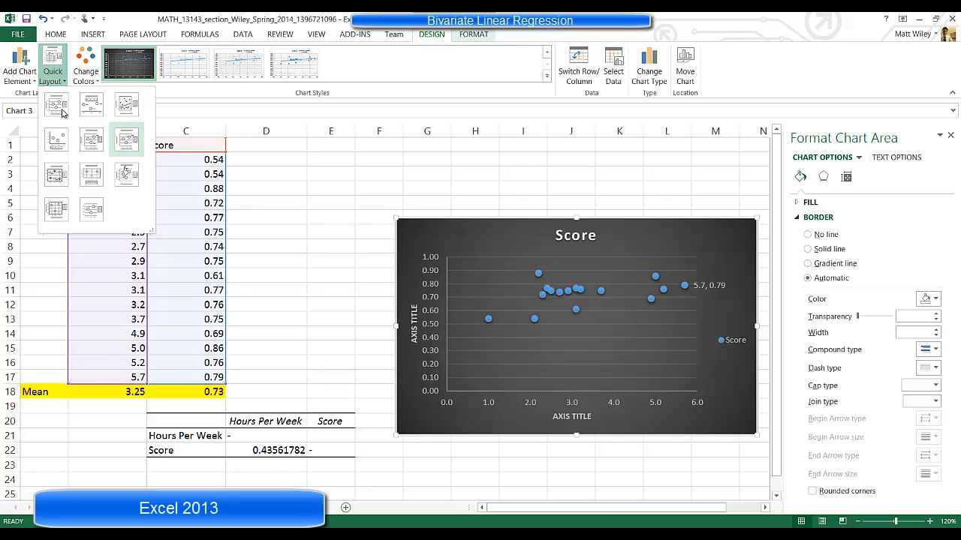
pyautogui.click(143, 94)
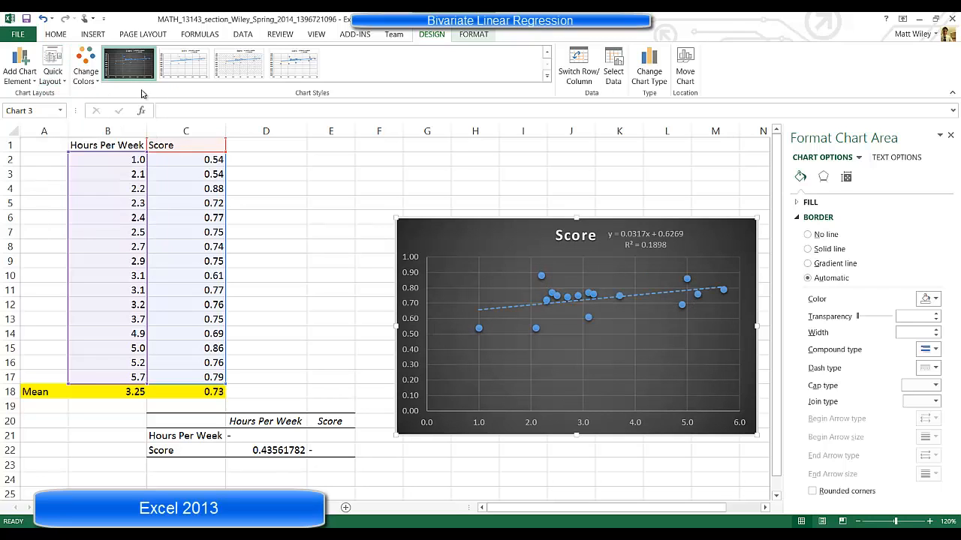
# Recolour the Score chart with the third Colorful palette, starting with orange, and apply the solid orange background style
pyautogui.click(86, 71)
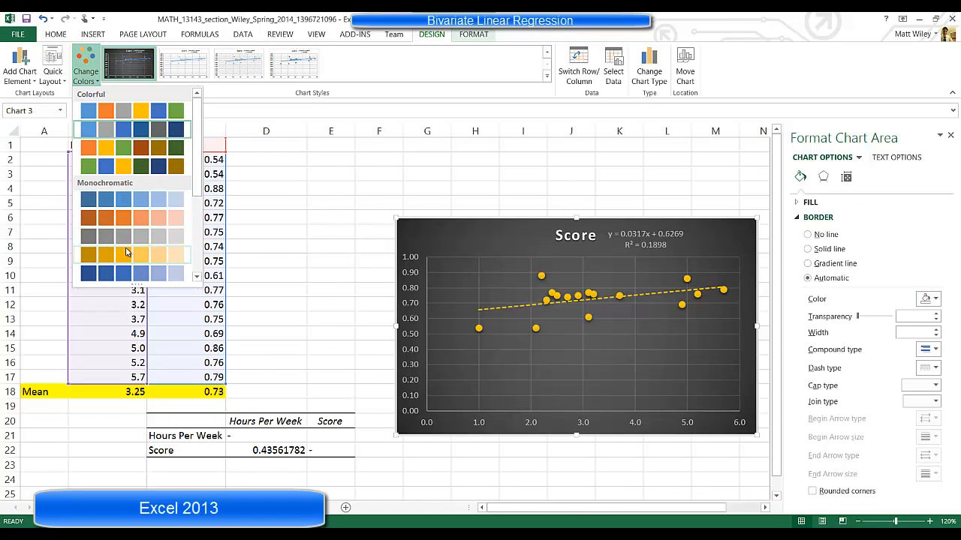
pyautogui.click(141, 146)
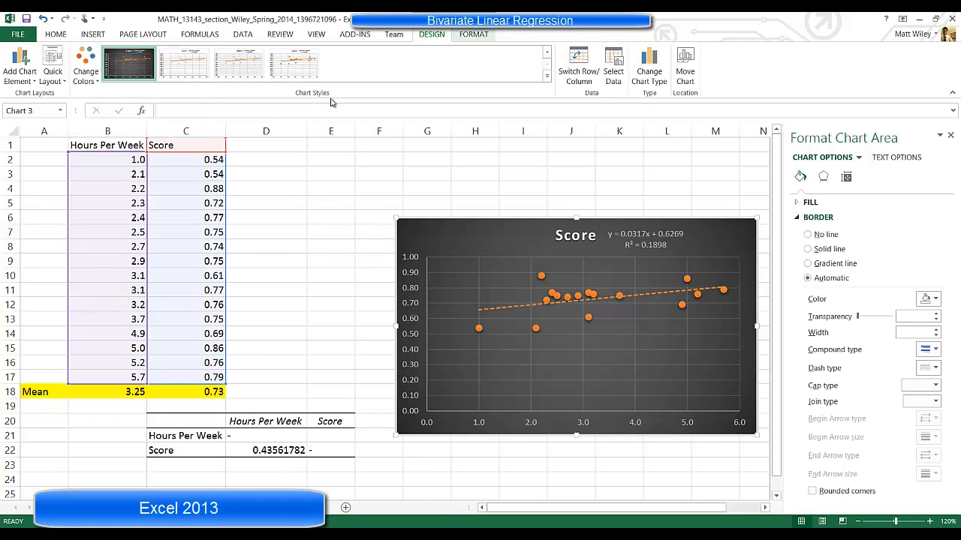
pyautogui.click(547, 76)
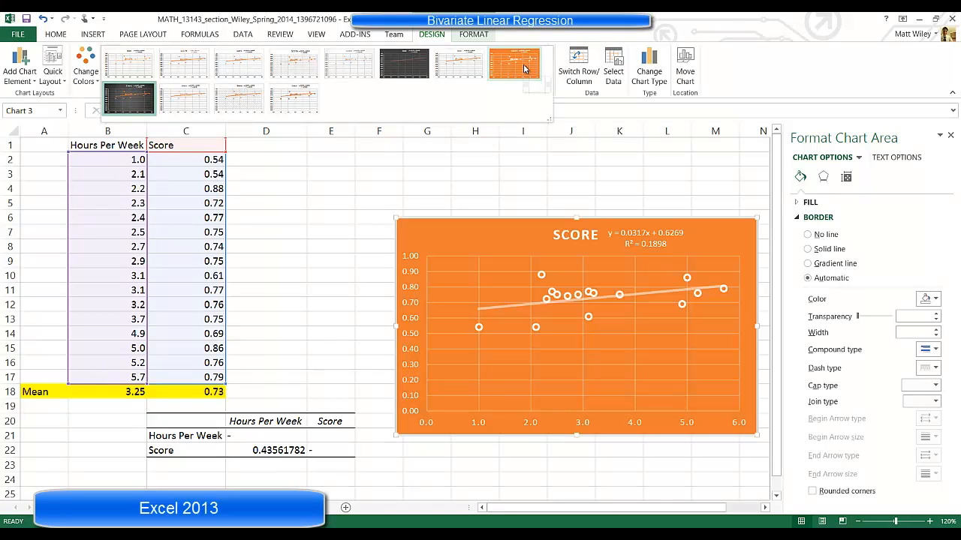
pyautogui.click(529, 75)
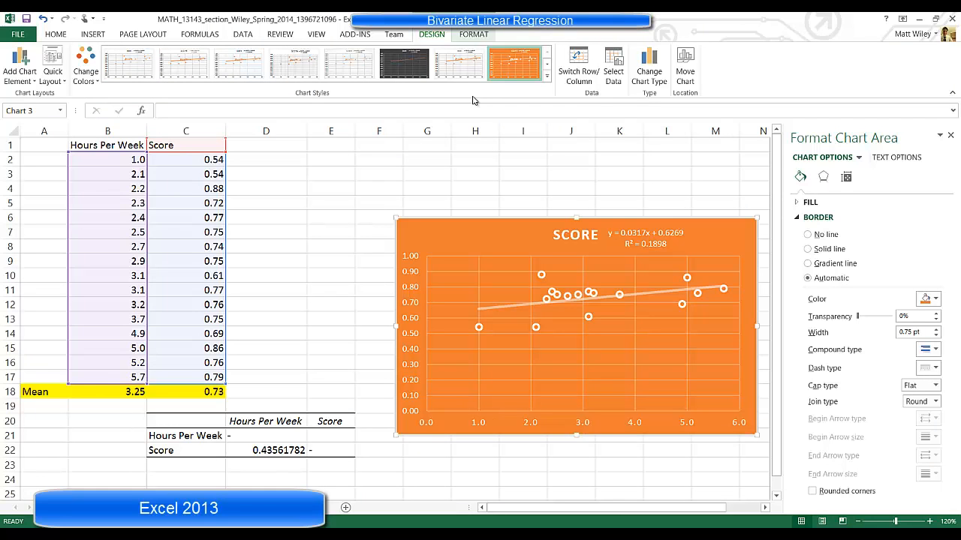
# Search the computer for PowerPoint 2013, open it and create a blank presentation
pyautogui.press('super+c')
pyautogui.press('super+s')
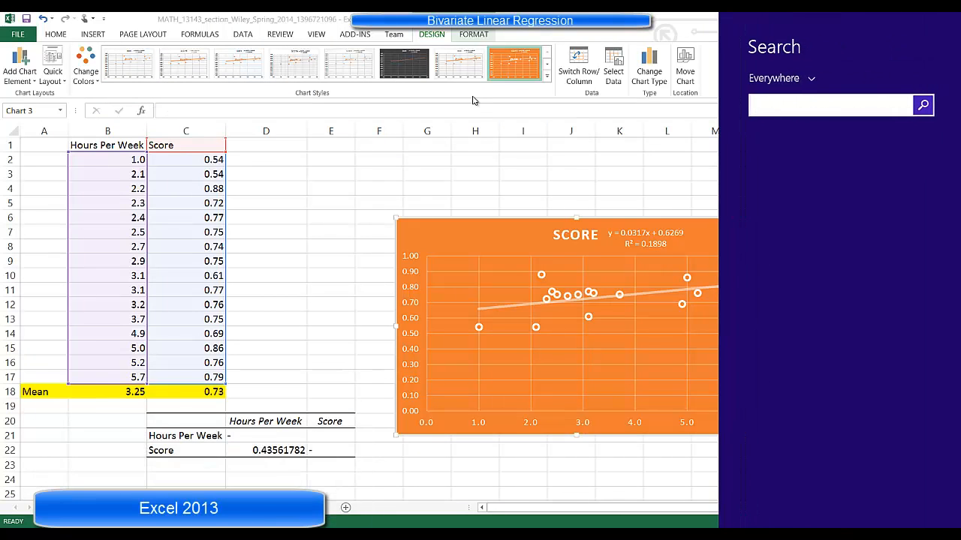
pyautogui.write('powerPoint 2013')
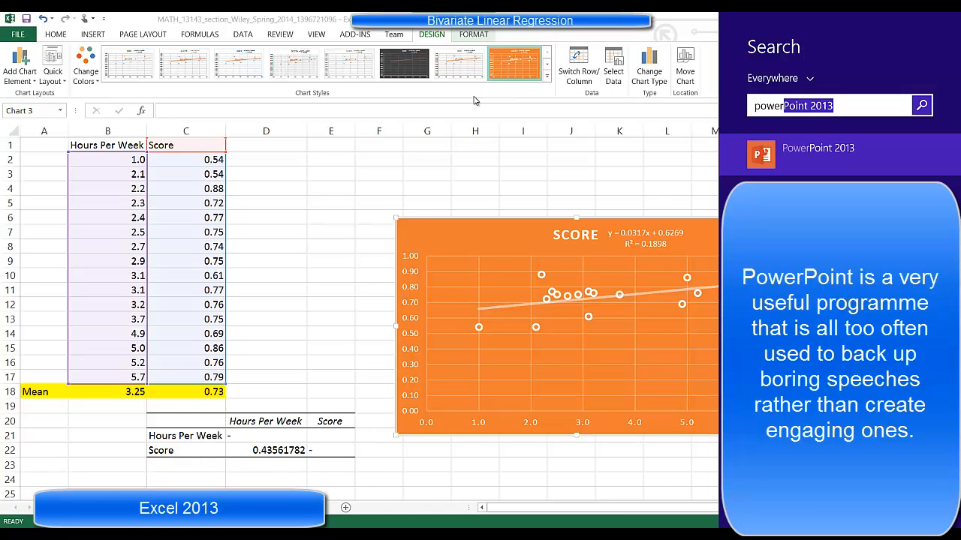
pyautogui.click(816, 162)
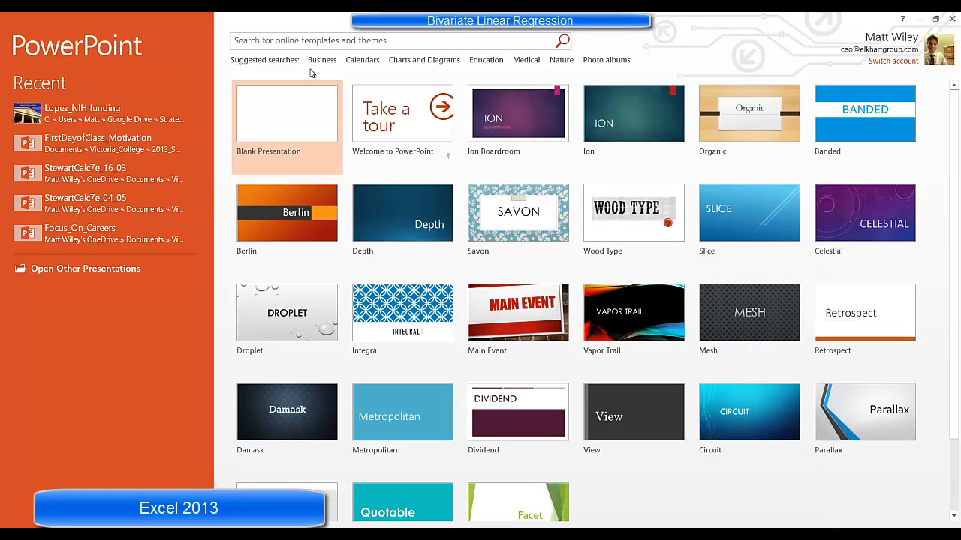
pyautogui.click(289, 136)
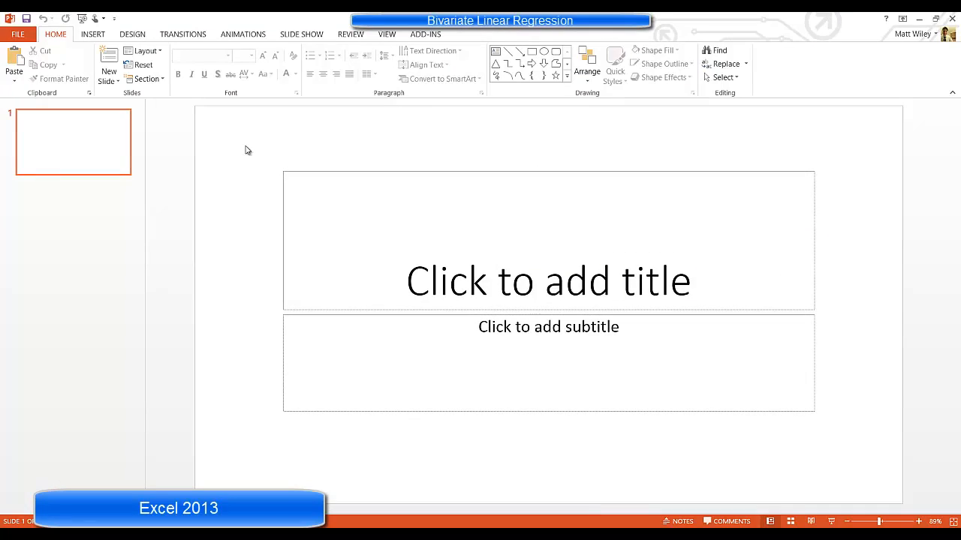
# Add a slide with the Blank layout after the title slide
pyautogui.click(111, 188)
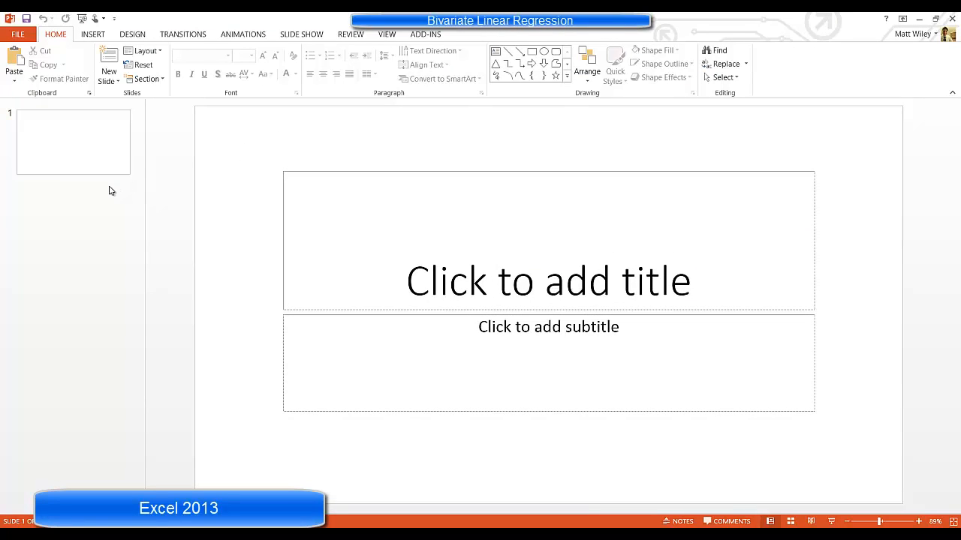
pyautogui.click(111, 78)
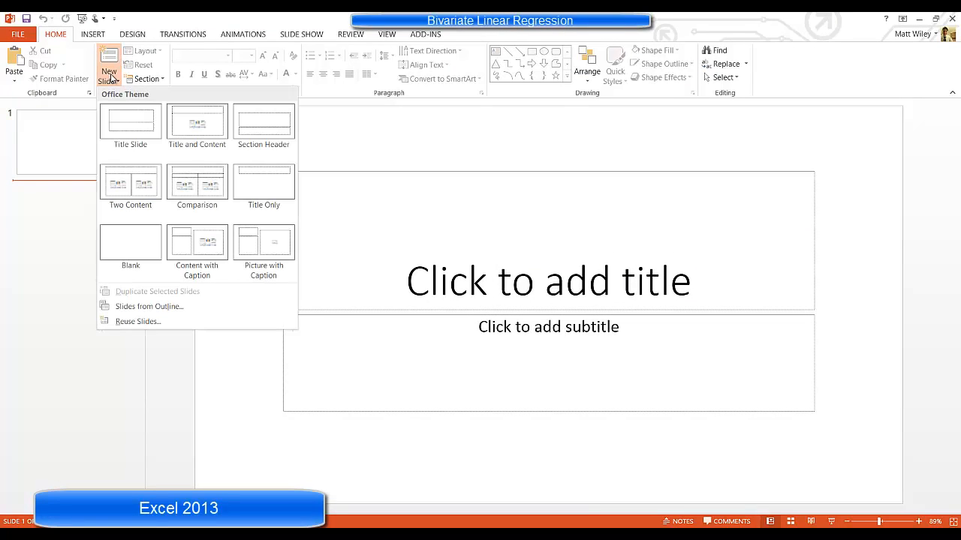
pyautogui.click(127, 252)
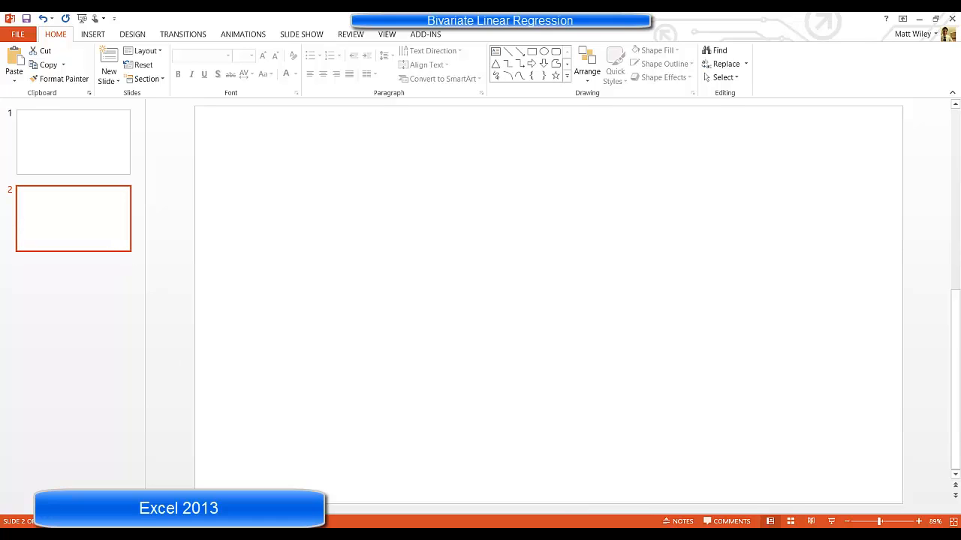
# Switch back to Excel and duplicate the orange Score chart slightly offset on the worksheet with Copy Here
pyautogui.click(319, 535)
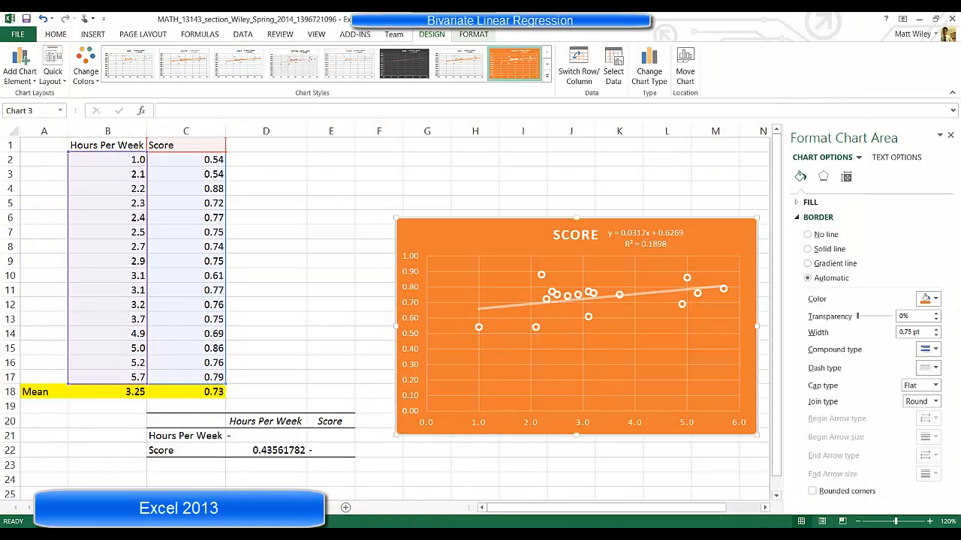
pyautogui.rightClick(457, 241)
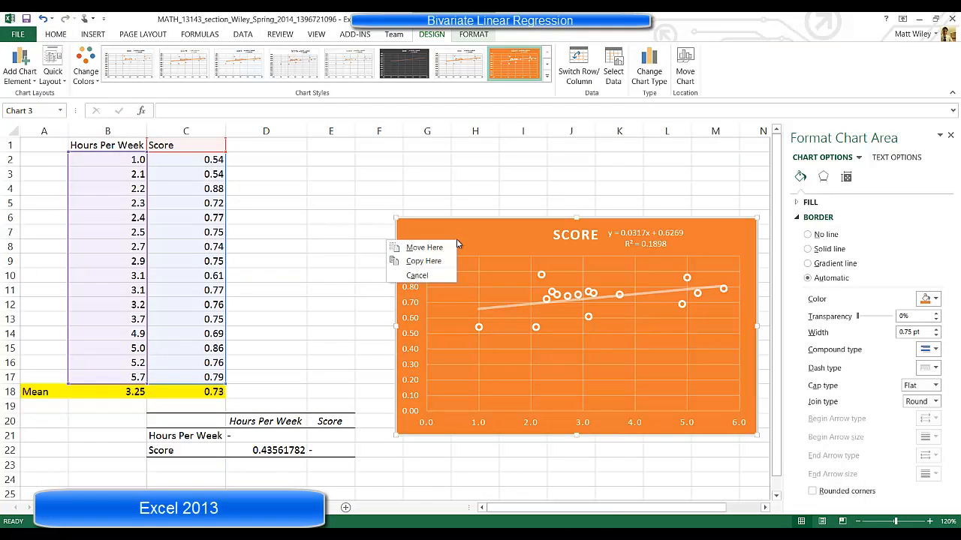
pyautogui.click(442, 261)
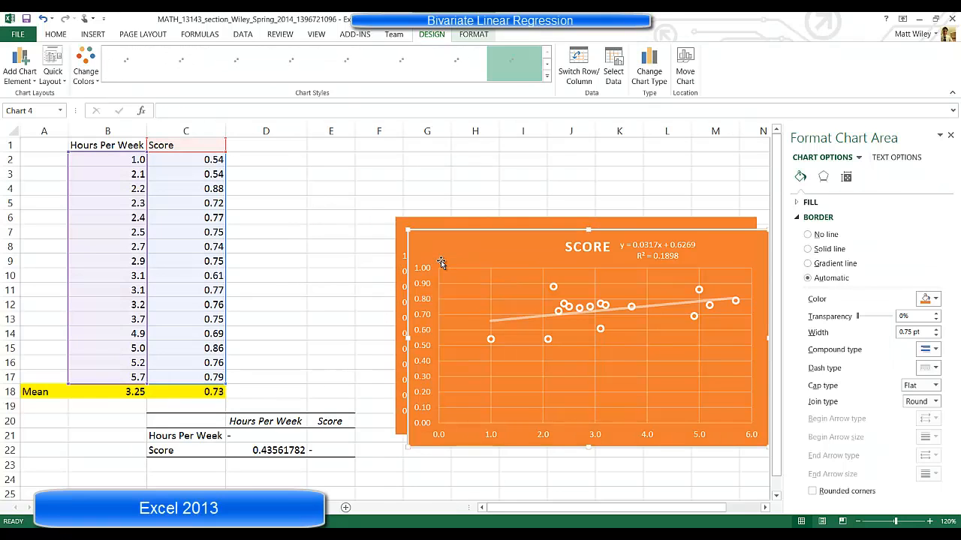
# Switch to PowerPoint and paste the clipboard content as a picture on the blank slide 2
pyautogui.moveTo(319, 534)
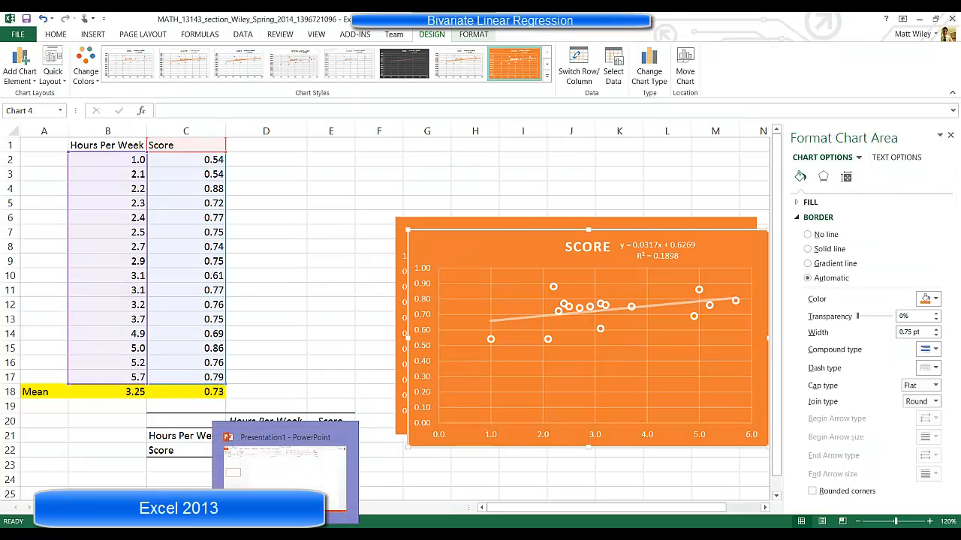
pyautogui.click(284, 469)
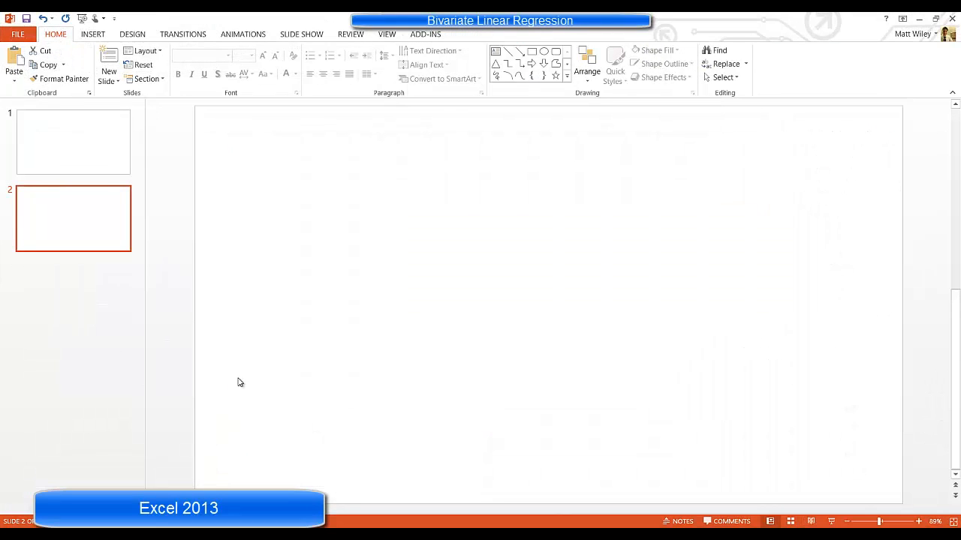
pyautogui.click(13, 80)
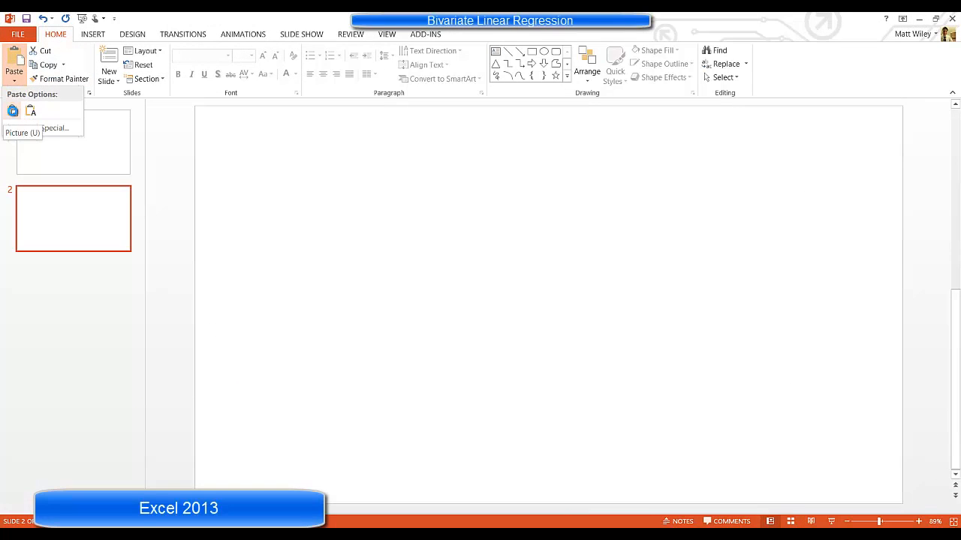
pyautogui.click(13, 112)
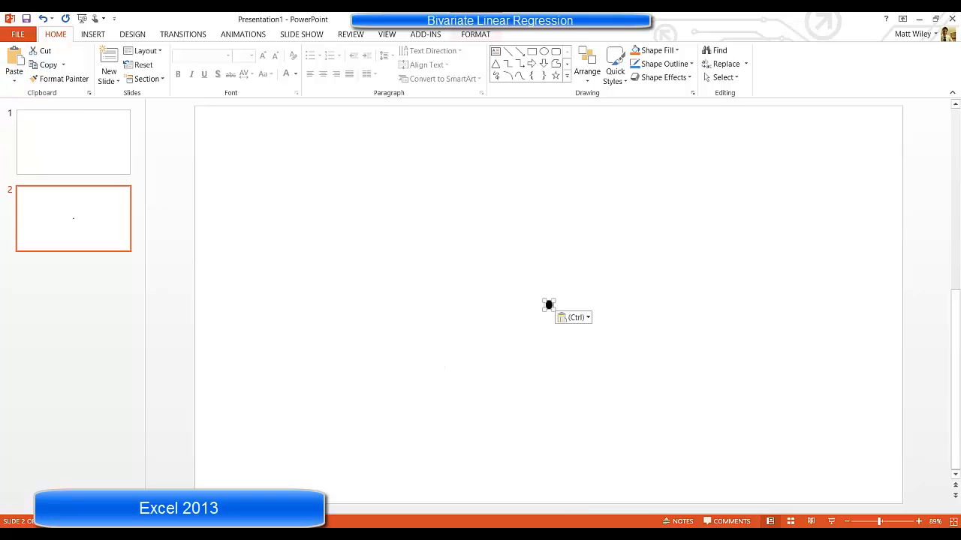
# Switch to Excel and copy the duplicate Score chart as a picture, as shown on screen, in Picture format
pyautogui.click(251, 534)
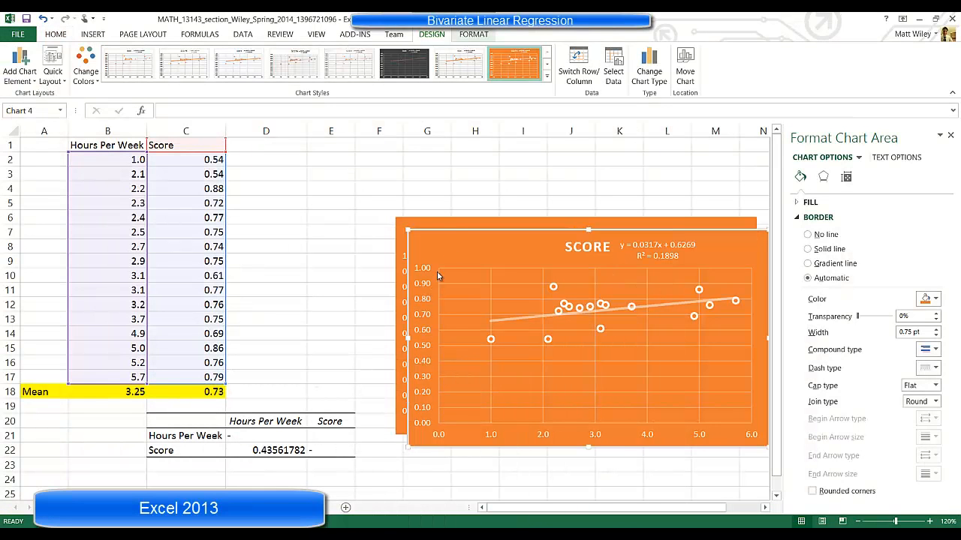
pyautogui.click(56, 38)
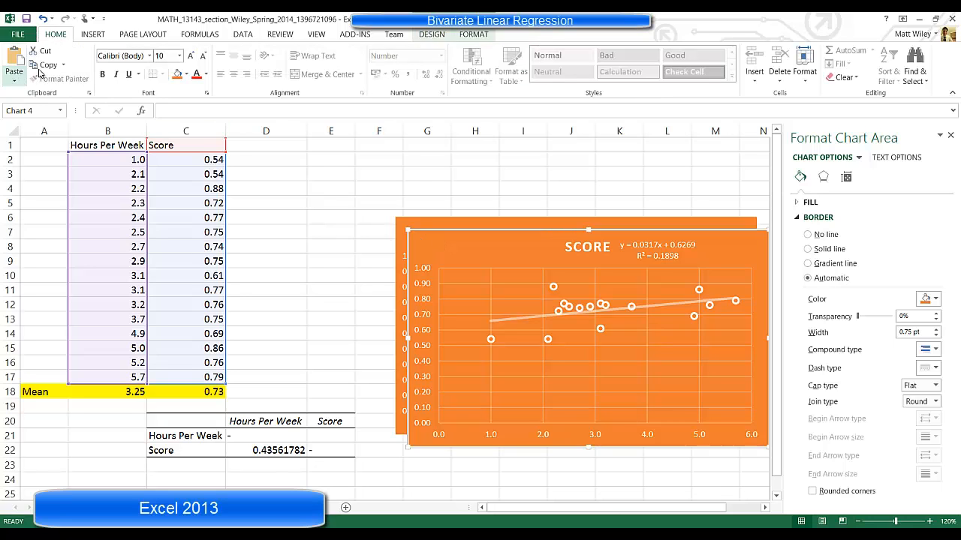
pyautogui.click(65, 69)
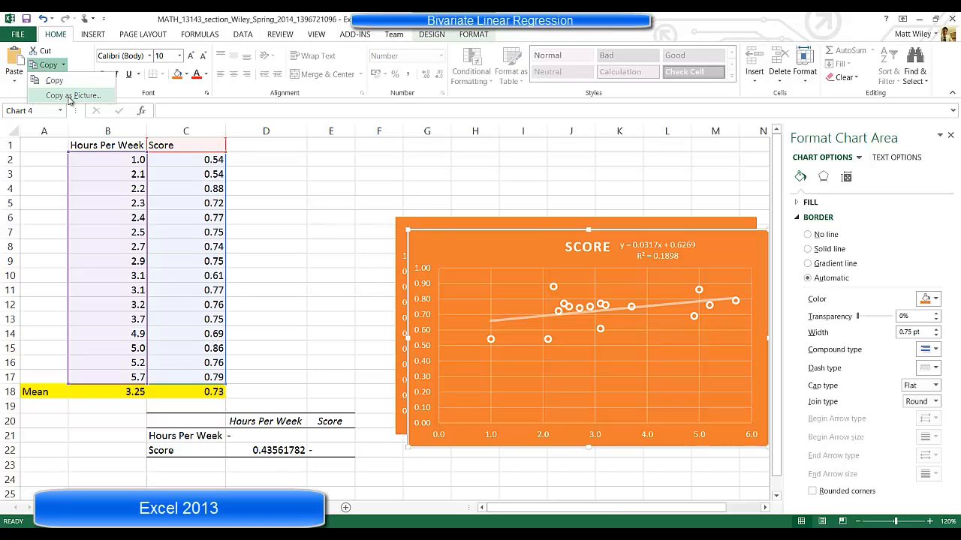
pyautogui.click(69, 94)
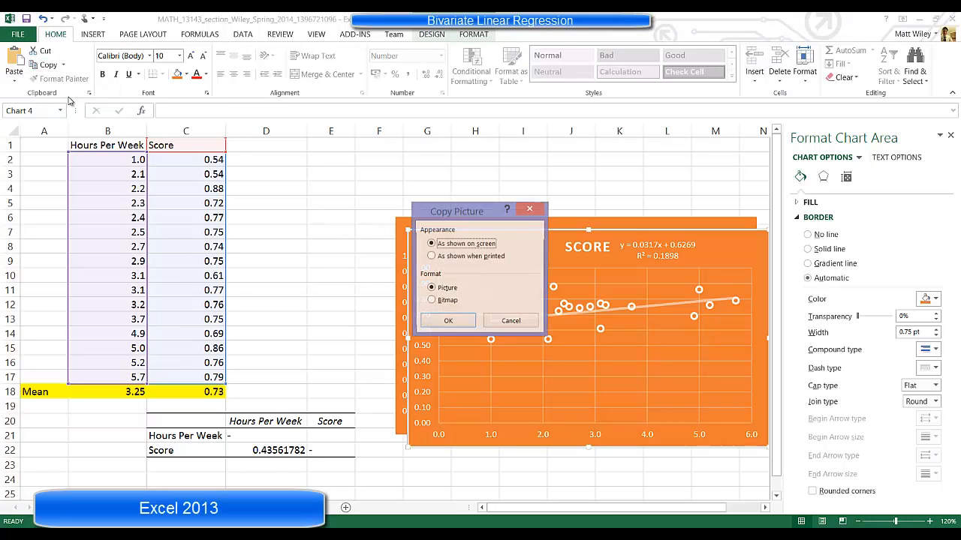
pyautogui.click(449, 322)
# Switch to PowerPoint and paste the copied Score chart as a picture on slide 2
pyautogui.click(410, 535)
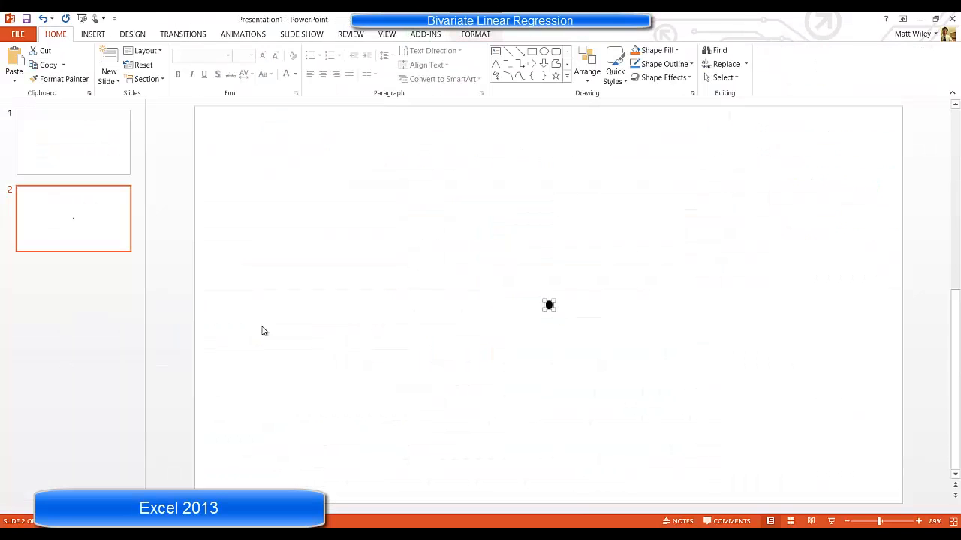
pyautogui.click(18, 83)
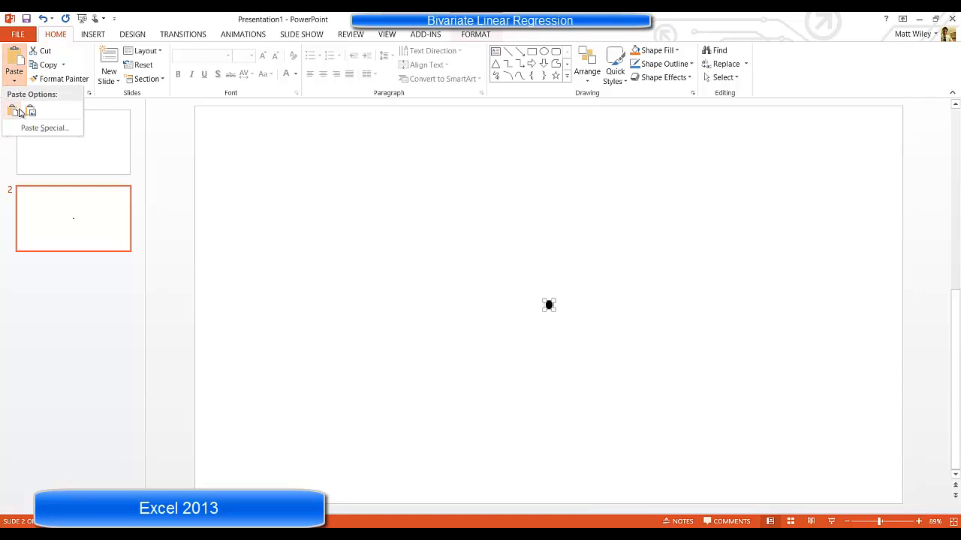
pyautogui.click(31, 116)
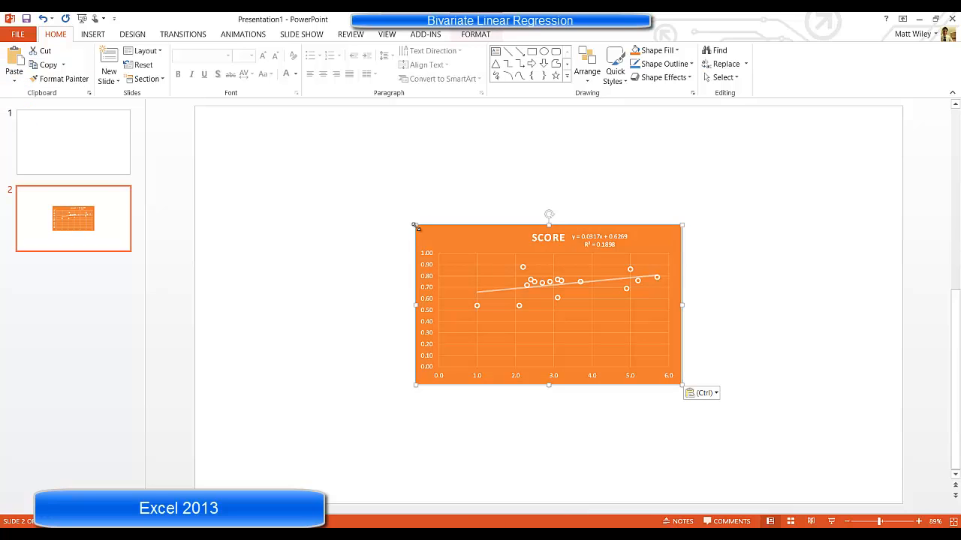
# Move the chart picture toward the slide's upper left and enlarge it to about three quarters of the slide's width
pyautogui.moveTo(417, 227); pyautogui.dragTo(285, 194)
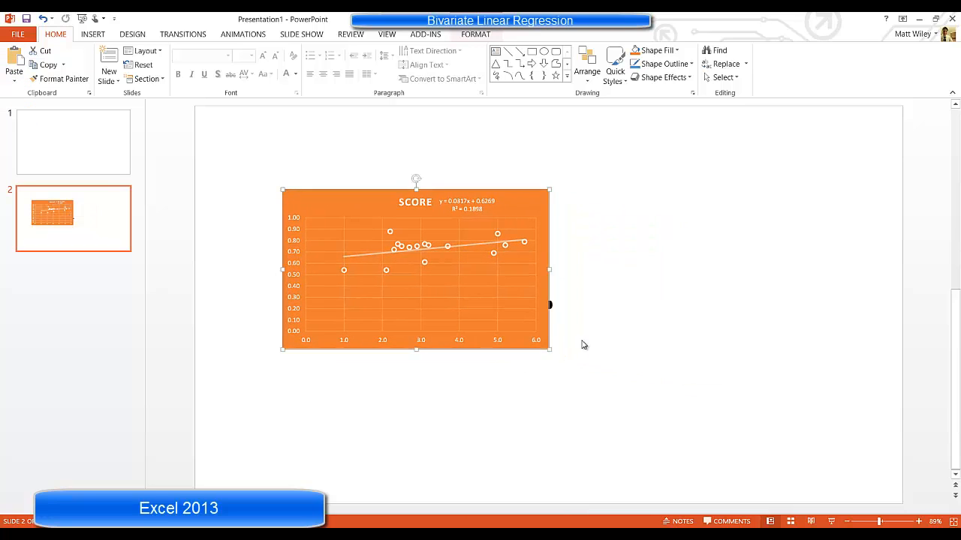
pyautogui.moveTo(550, 352); pyautogui.dragTo(719, 401)
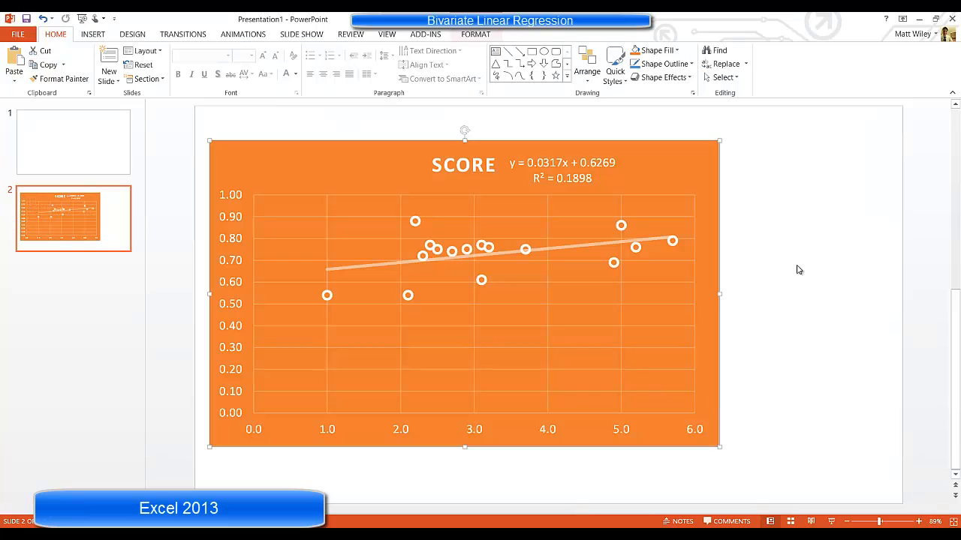
pyautogui.click(815, 152)
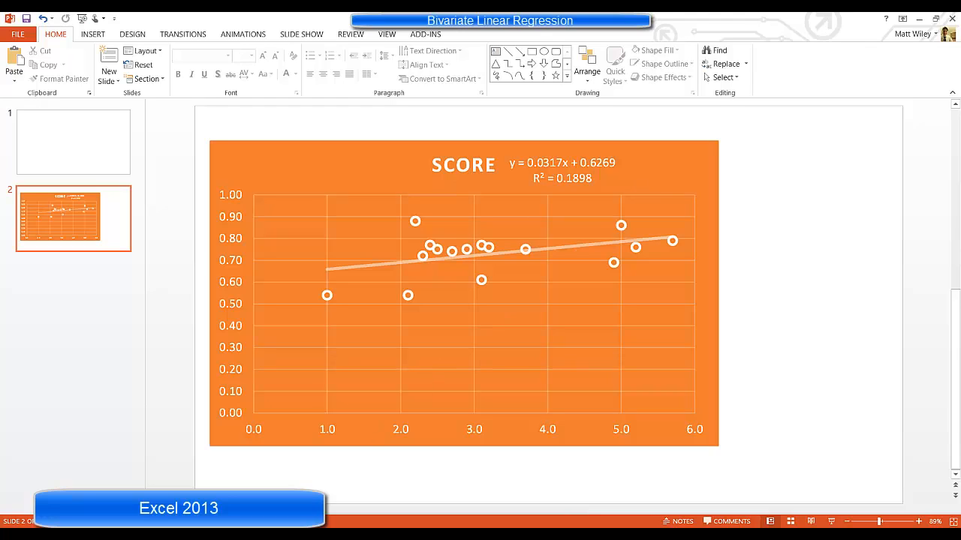
# Switch to Excel, delete the duplicate Score chart and return to the PowerPoint slide
pyautogui.hotkey('alt', 'Tab')
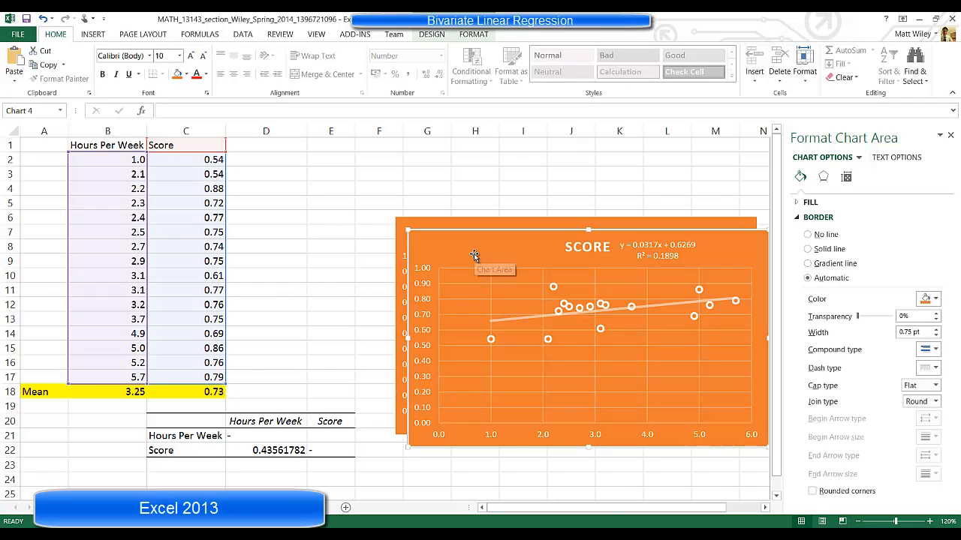
pyautogui.press('Delete')
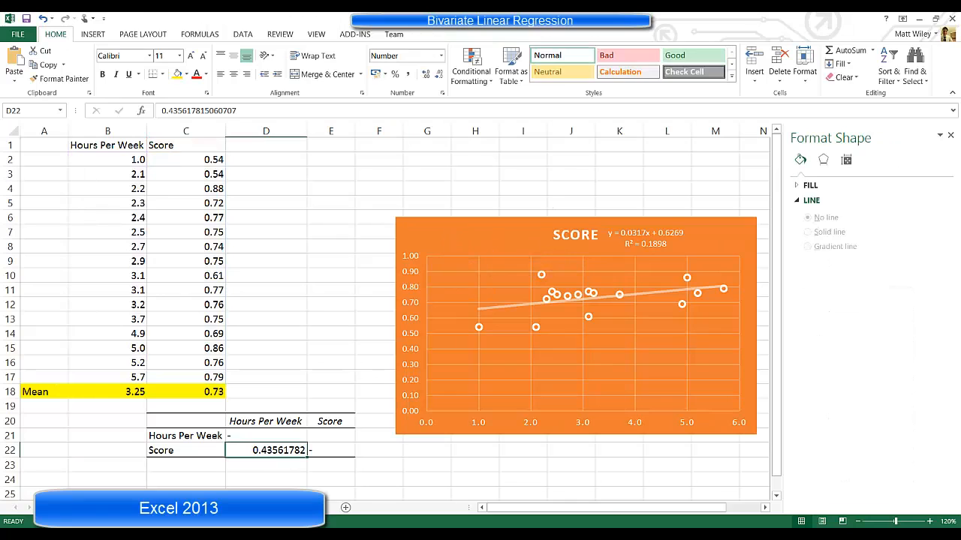
pyautogui.hotkey('alt', 'Tab')
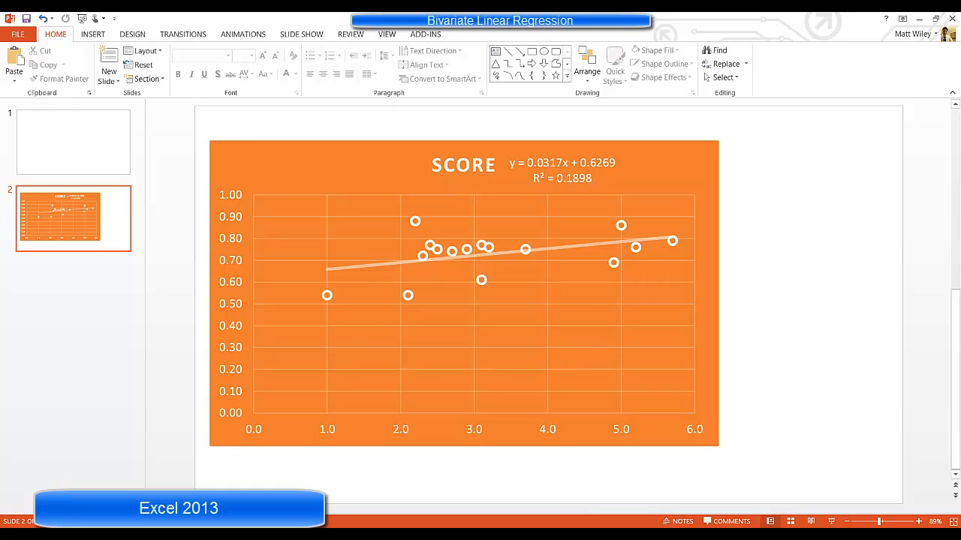
# Switch back to Excel, recolor the Score chart with the first Colorful palette and apply the third chart style with a white background
pyautogui.click(445, 349)
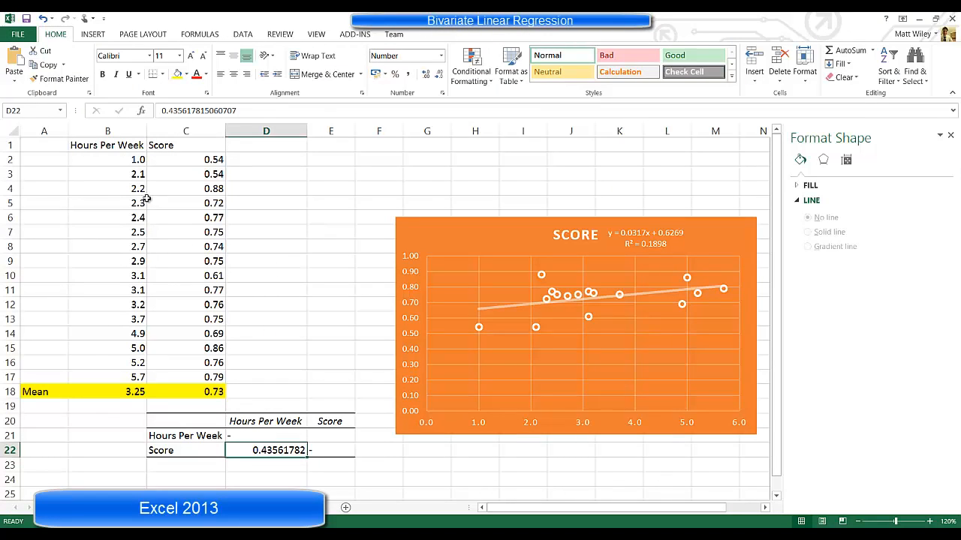
pyautogui.click(128, 276)
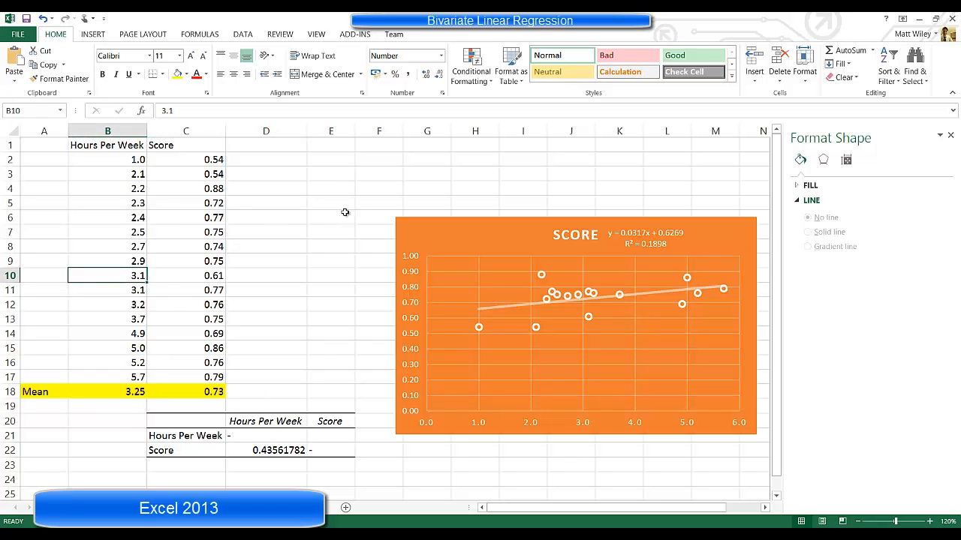
pyautogui.click(466, 248)
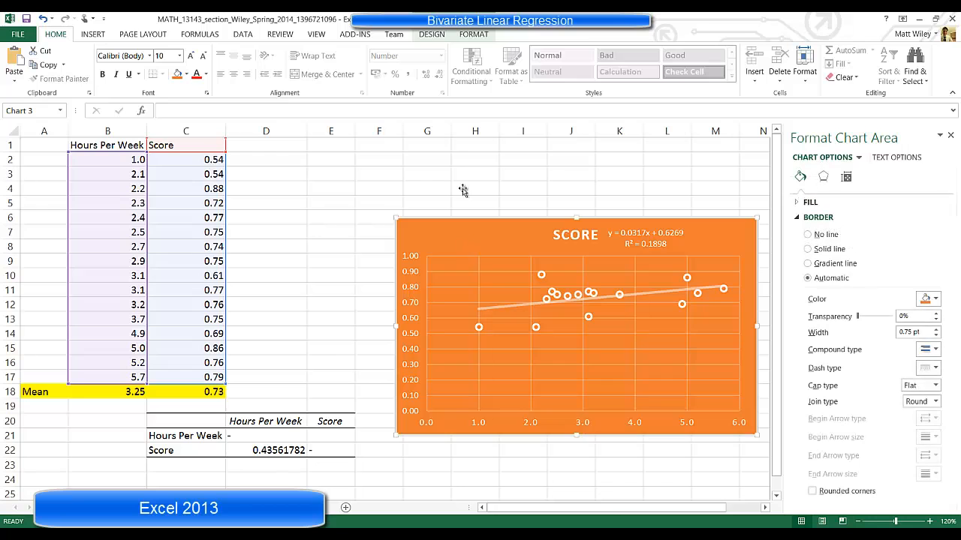
pyautogui.click(466, 36)
pyautogui.click(434, 35)
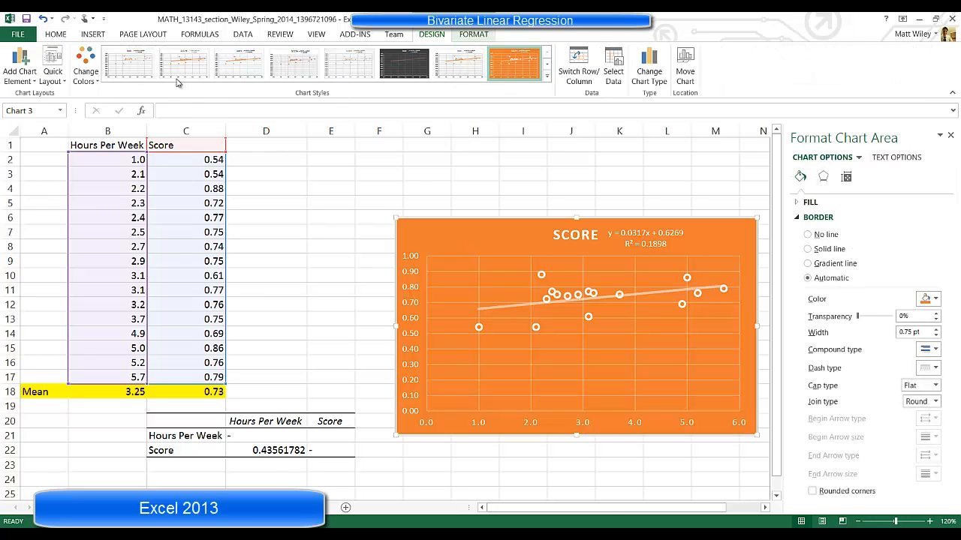
pyautogui.click(85, 68)
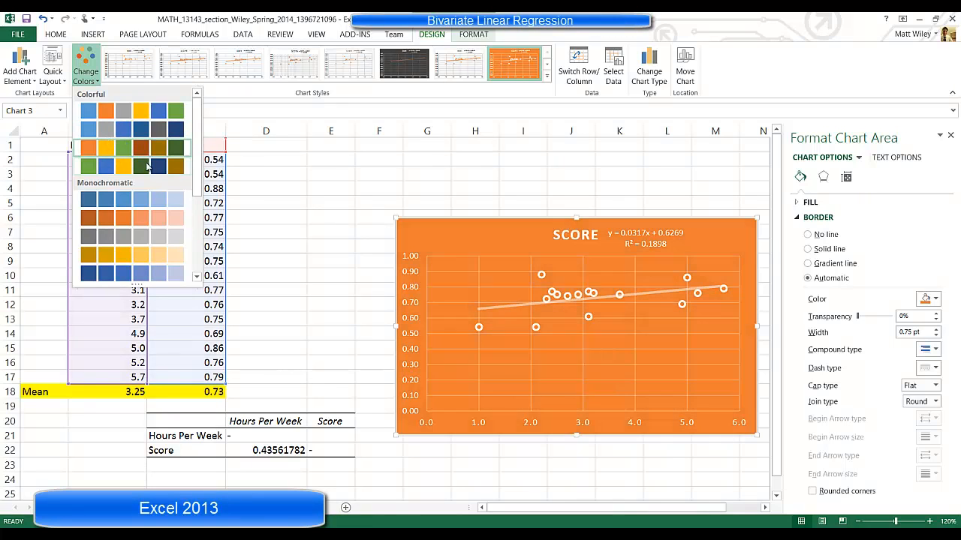
pyautogui.click(116, 112)
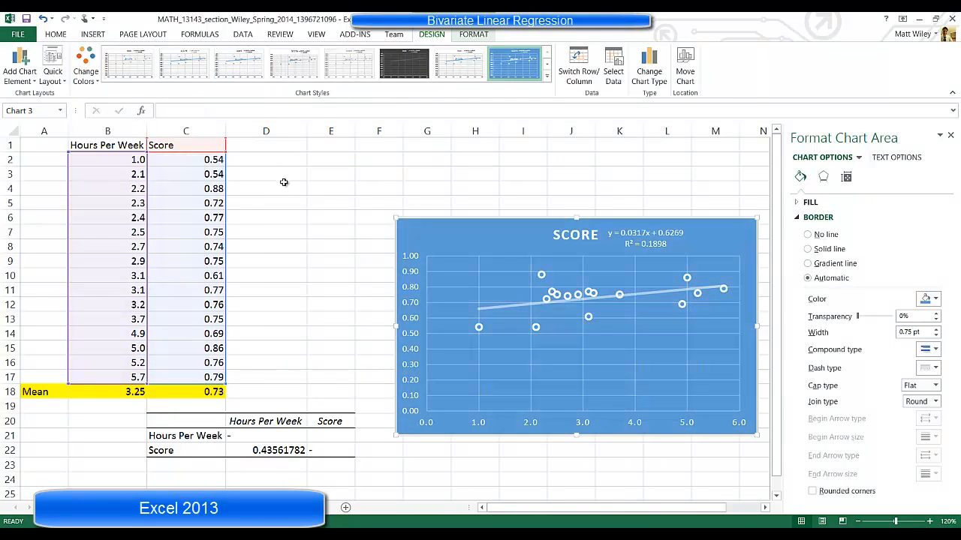
pyautogui.click(255, 69)
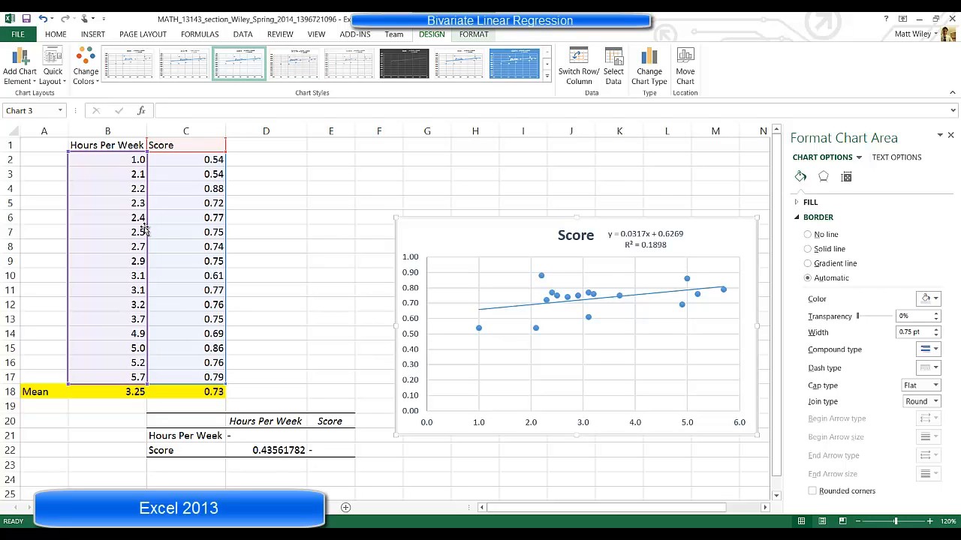
# Select the two 3.1-hour data rows in B10:C11 to compare their scores
pyautogui.press('Escape')
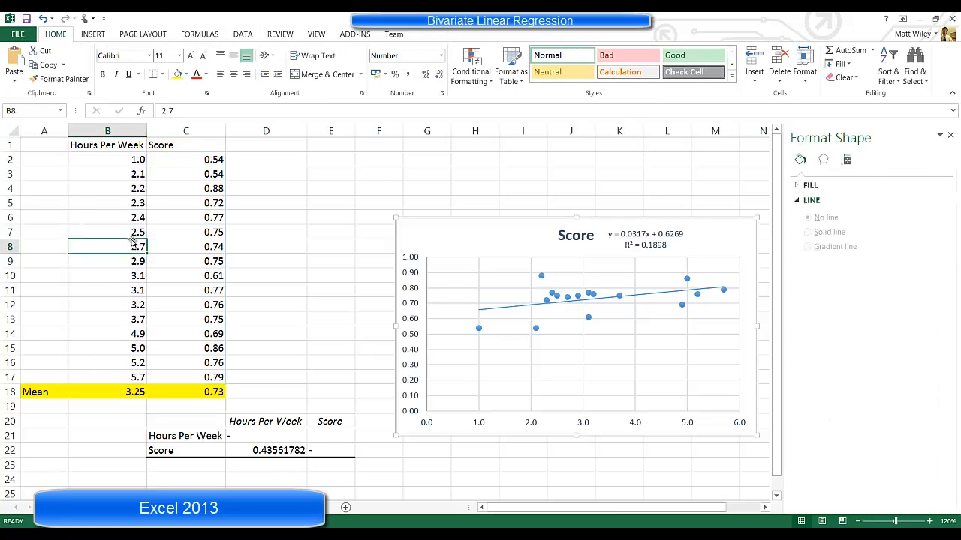
pyautogui.hotkey('shift', 'Right')
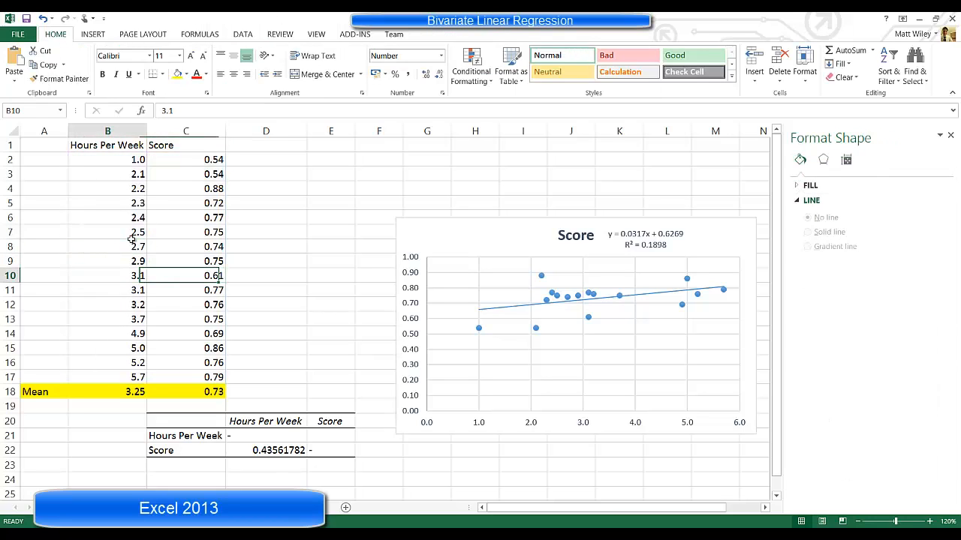
pyautogui.hotkey('shift', 'Left')
pyautogui.hotkey('shift', 'Down')
pyautogui.hotkey('shift', 'Right')
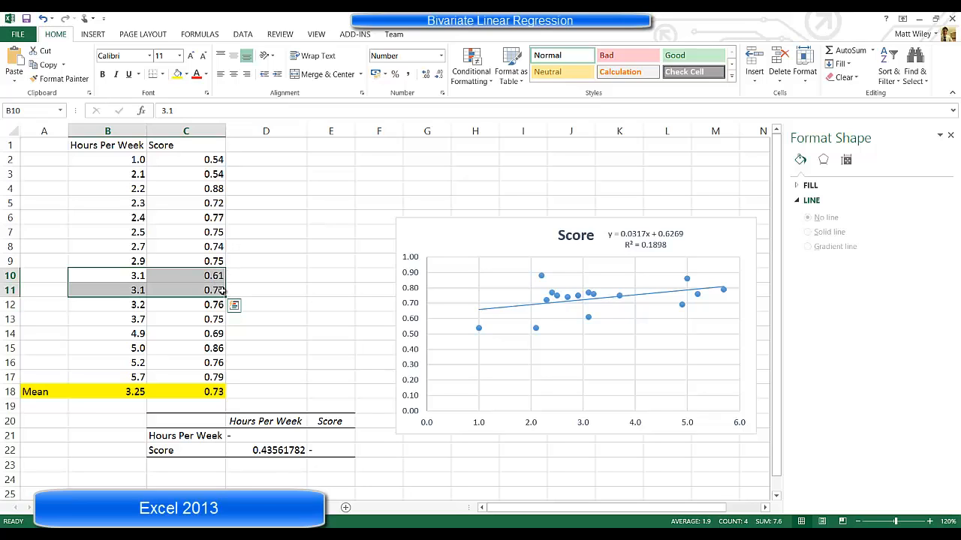
pyautogui.click(131, 276)
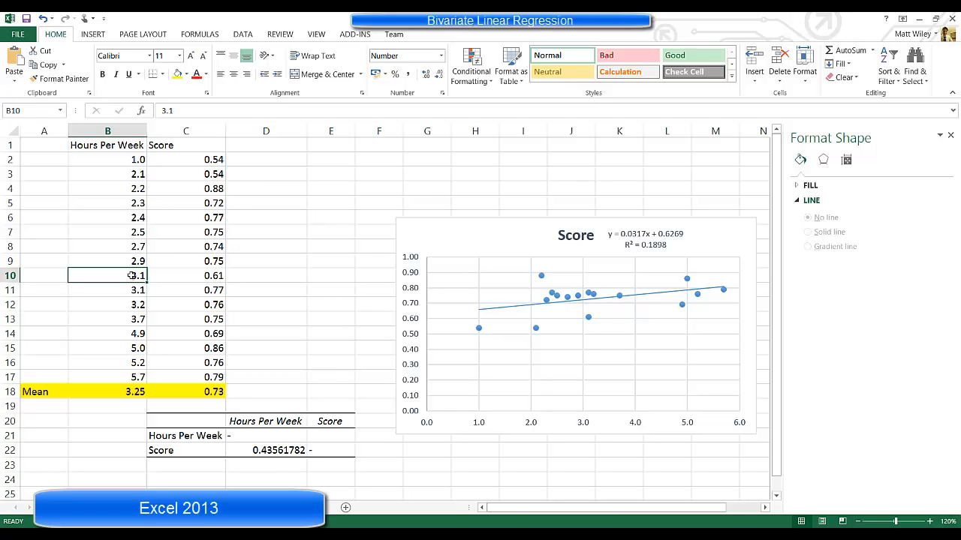
# Clear the data points for 2.1 and 2.2 hours per week in B3:C4
pyautogui.moveTo(537, 332)
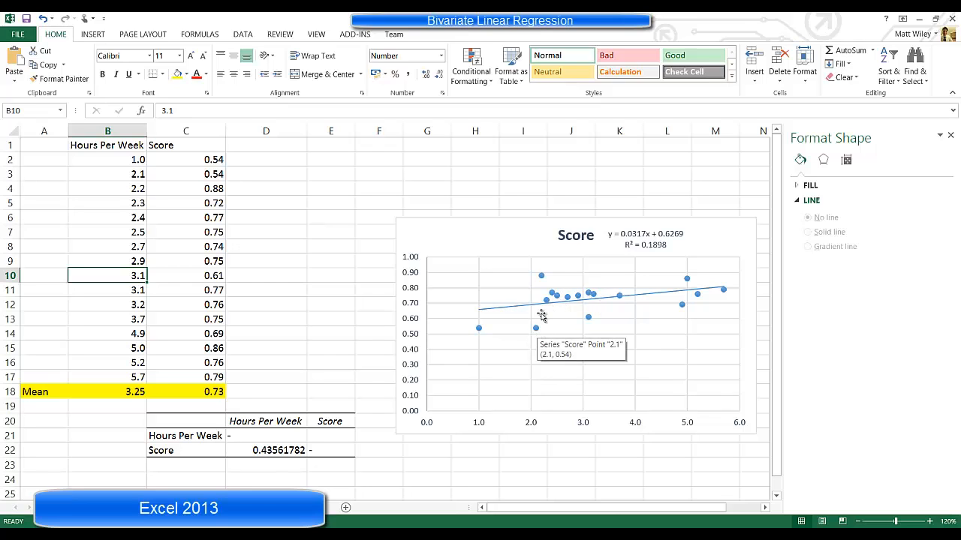
pyautogui.moveTo(542, 279)
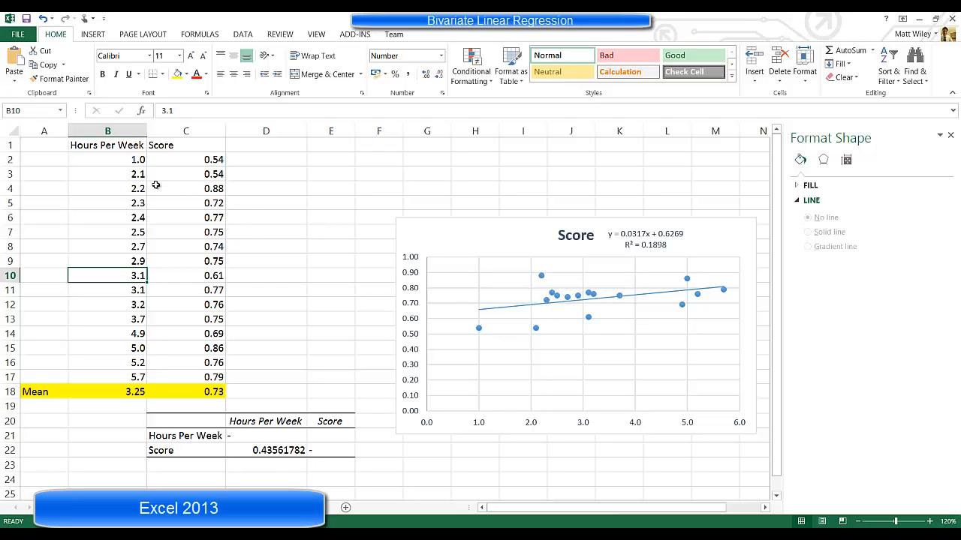
pyautogui.click(134, 176)
pyautogui.hotkey('shift', 'Down')
pyautogui.hotkey('shift', 'Right')
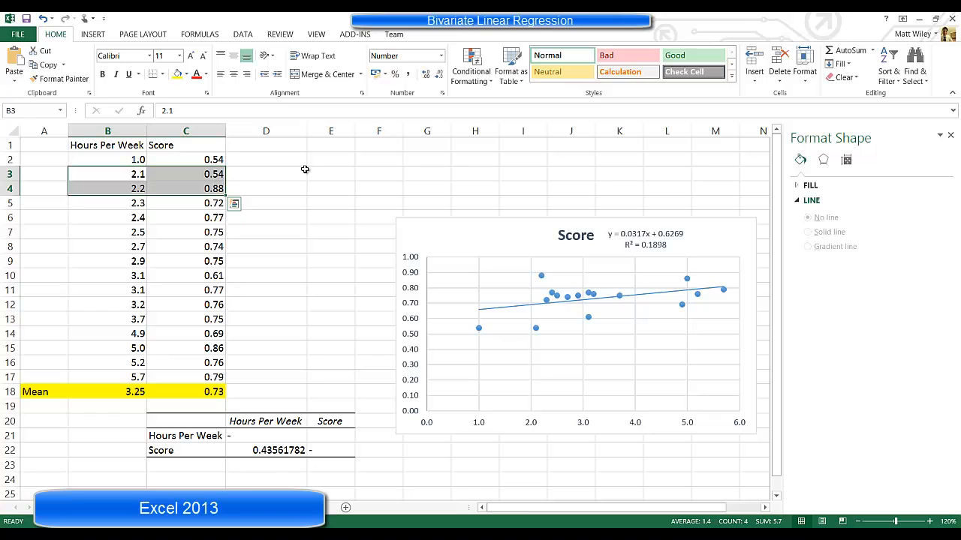
pyautogui.hotkey('shift', 'Left')
pyautogui.hotkey('shift', 'Up')
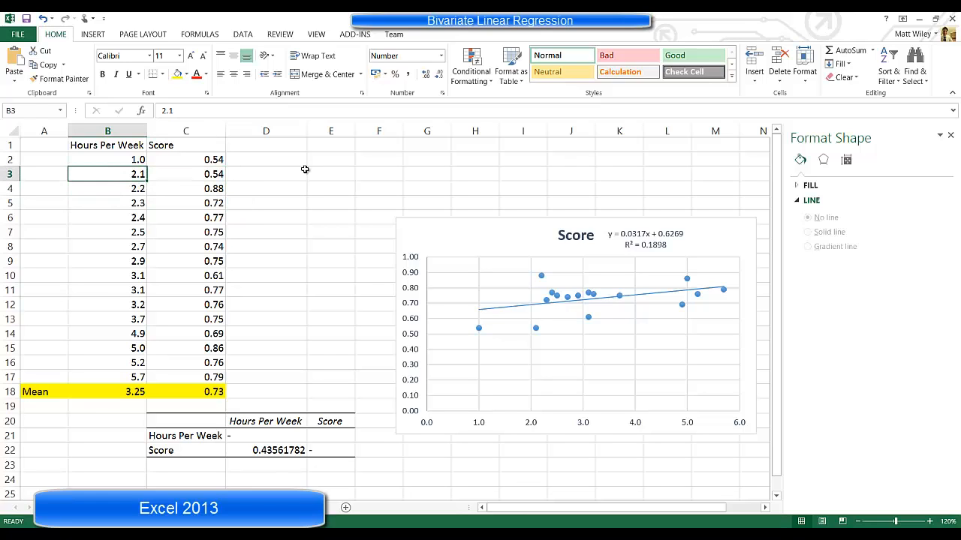
pyautogui.hotkey('shift', 'Right')
pyautogui.hotkey('shift', 'Down')
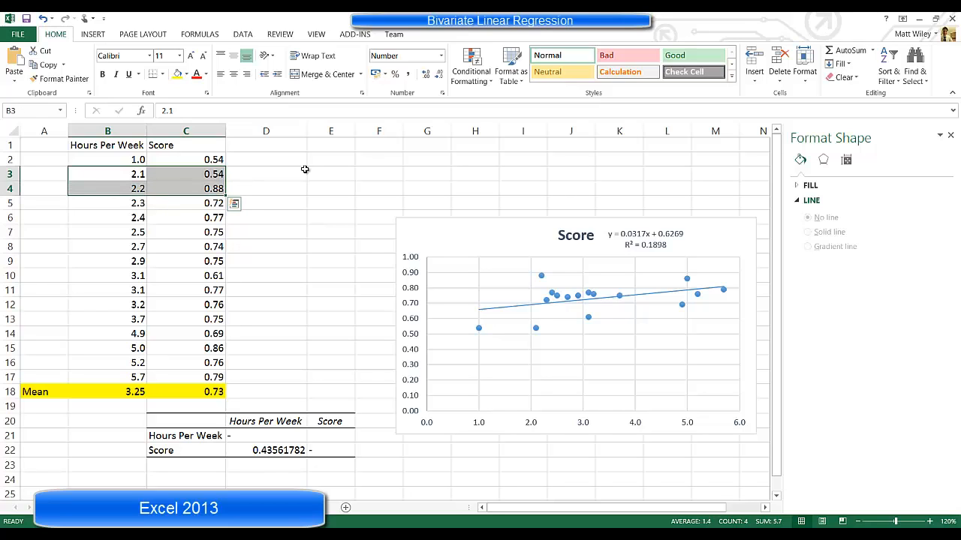
pyautogui.press('Delete')
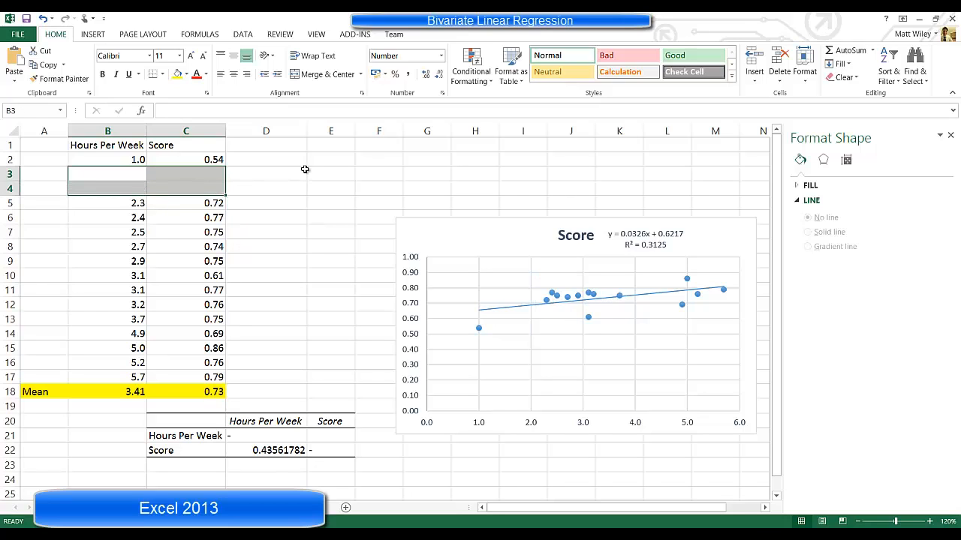
# Undo and repeat the clearing of B3:C4 to compare the trendline equation and R² with and without those points
pyautogui.press('Down')
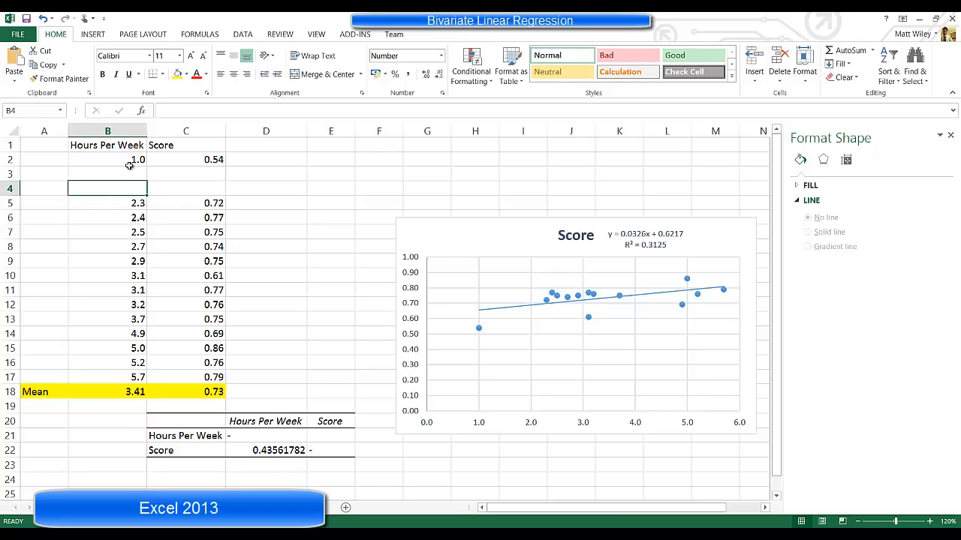
pyautogui.click(45, 21)
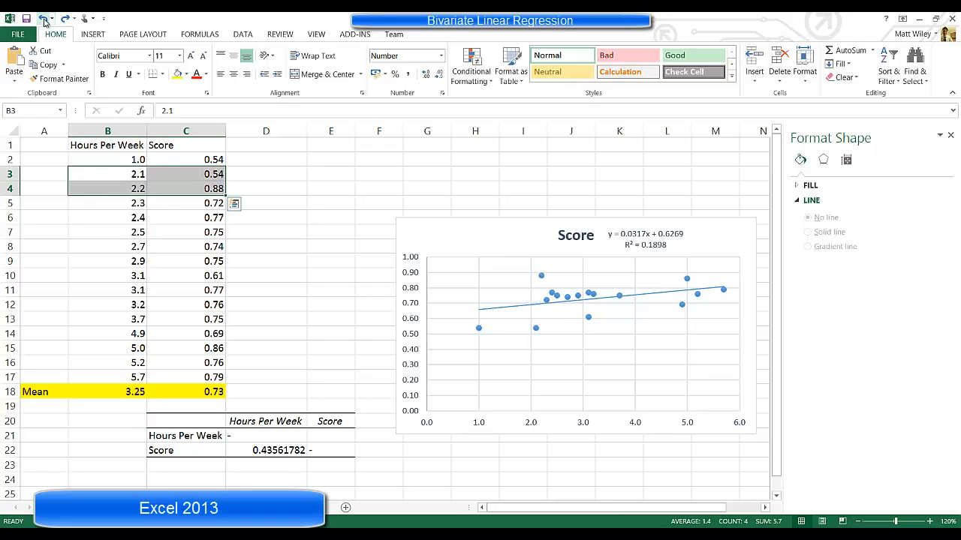
pyautogui.click(44, 21)
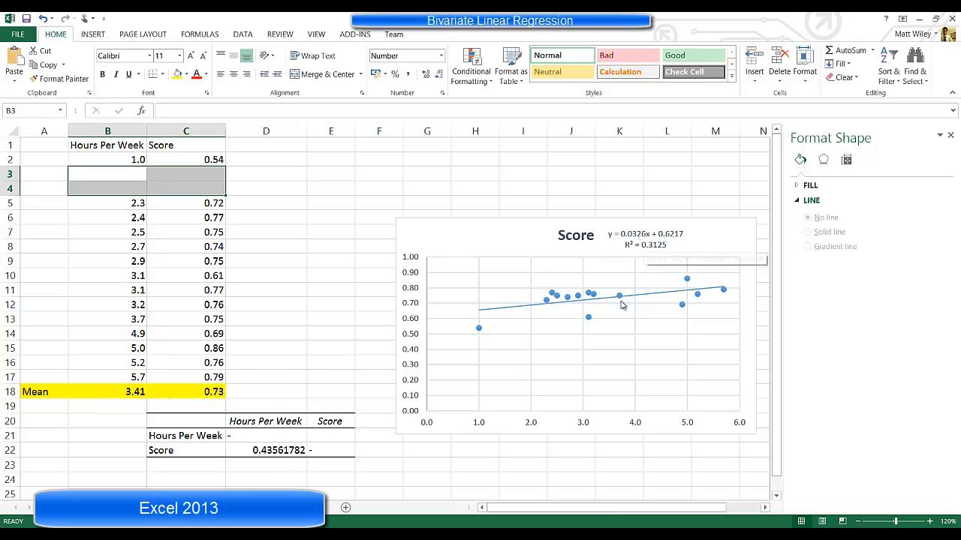
pyautogui.click(43, 19)
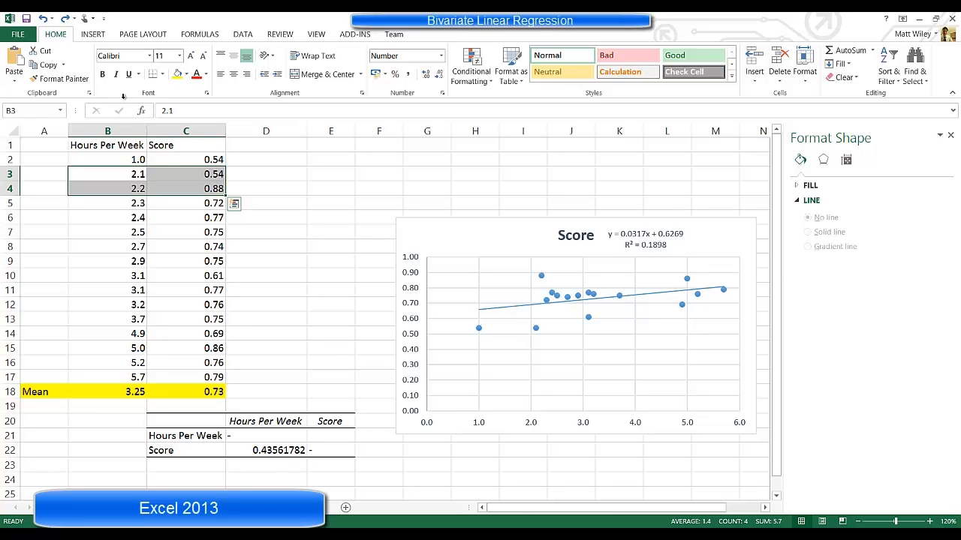
pyautogui.press('Delete')
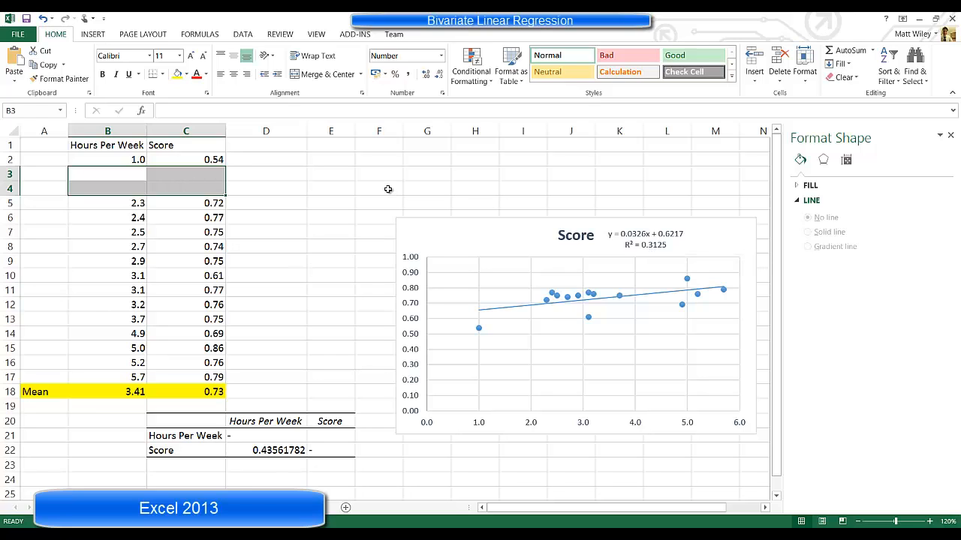
# Clear the 1.0-hour data point in B2:C2
pyautogui.press('Up')
pyautogui.hotkey('shift', 'Right')
pyautogui.hotkey('shift', 'Right')
pyautogui.hotkey('shift', 'Left')
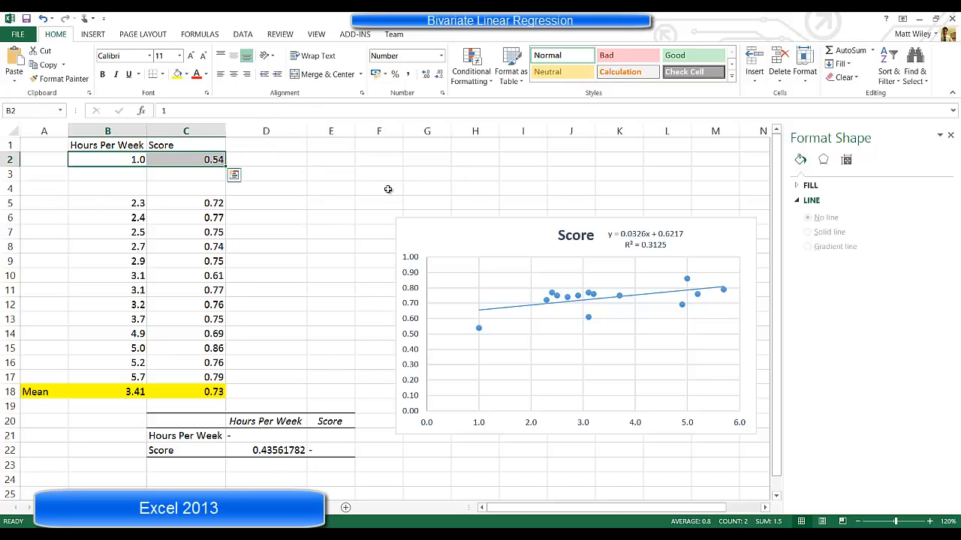
pyautogui.press('Delete')
# Identify the low 3.1-hour point on the chart and clear its data in B10:C10
pyautogui.press('Down')
pyautogui.press('Down')
pyautogui.press('Down')
pyautogui.press('Down')
pyautogui.press('Down')
pyautogui.press('Down')
pyautogui.press('Down')
pyautogui.press('Down')
pyautogui.press('Down')
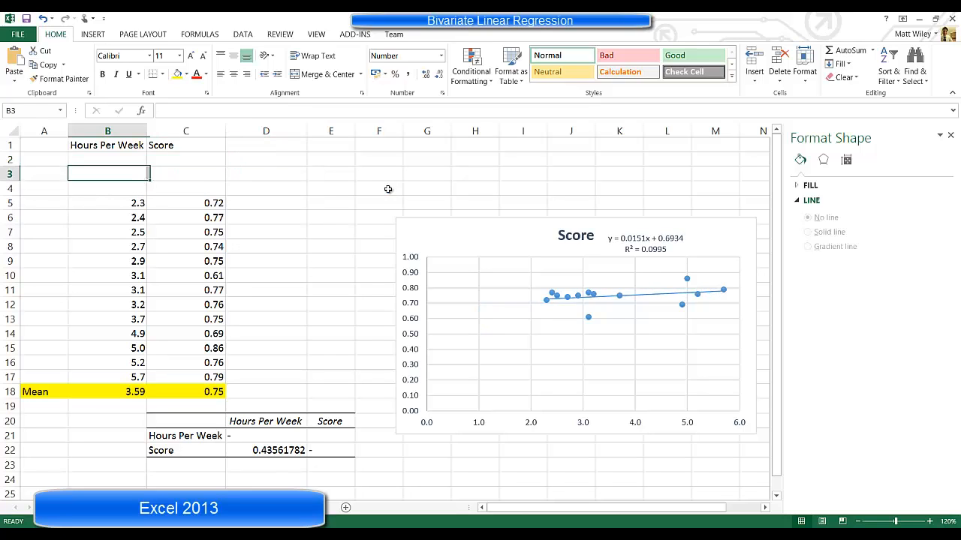
pyautogui.press('Down')
pyautogui.press('Down')
pyautogui.press('Down')
pyautogui.press('Down')
pyautogui.press('Down')
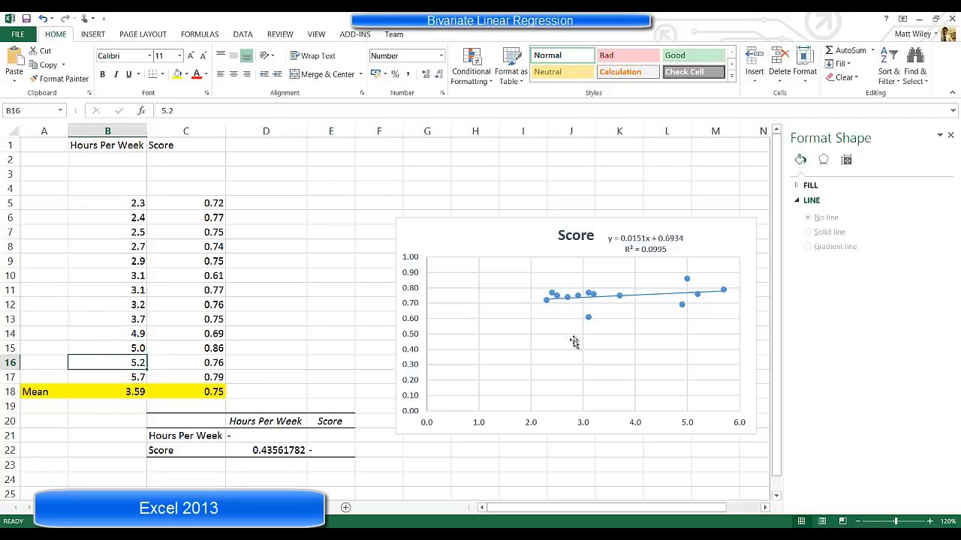
pyautogui.moveTo(591, 319)
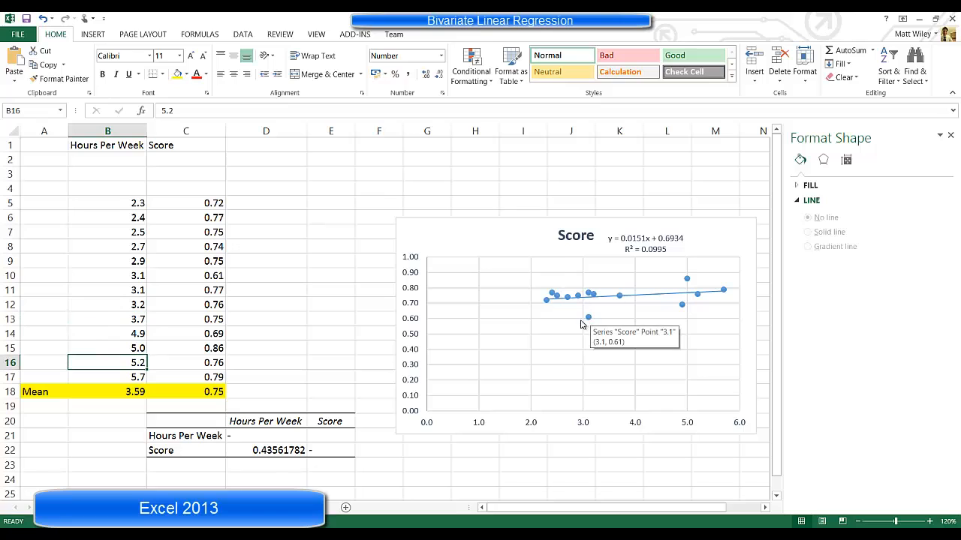
pyautogui.press('Up')
pyautogui.press('Up')
pyautogui.press('Up')
pyautogui.press('Up')
pyautogui.press('Up')
pyautogui.press('Up')
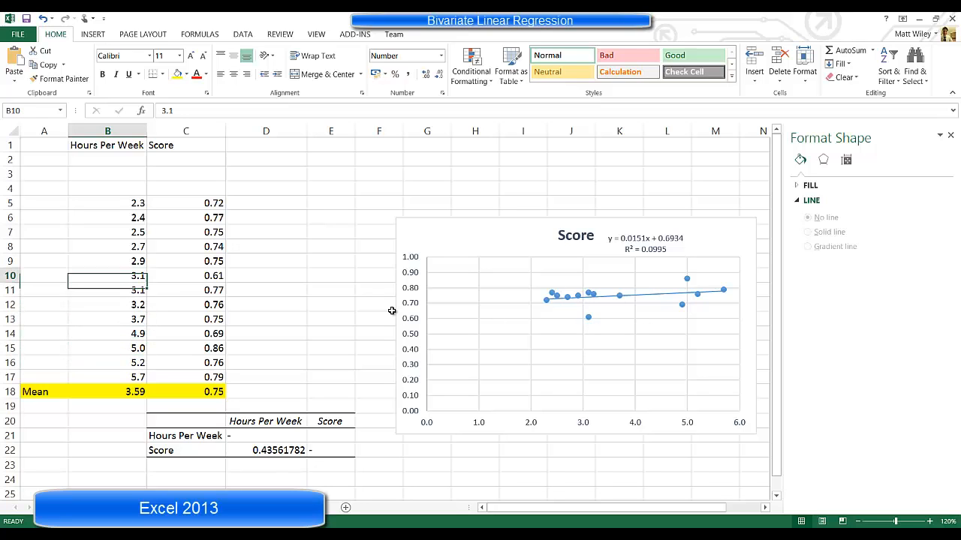
pyautogui.hotkey('shift', 'Right')
pyautogui.hotkey('shift', 'Right')
pyautogui.hotkey('shift', 'Left')
pyautogui.press('Delete')
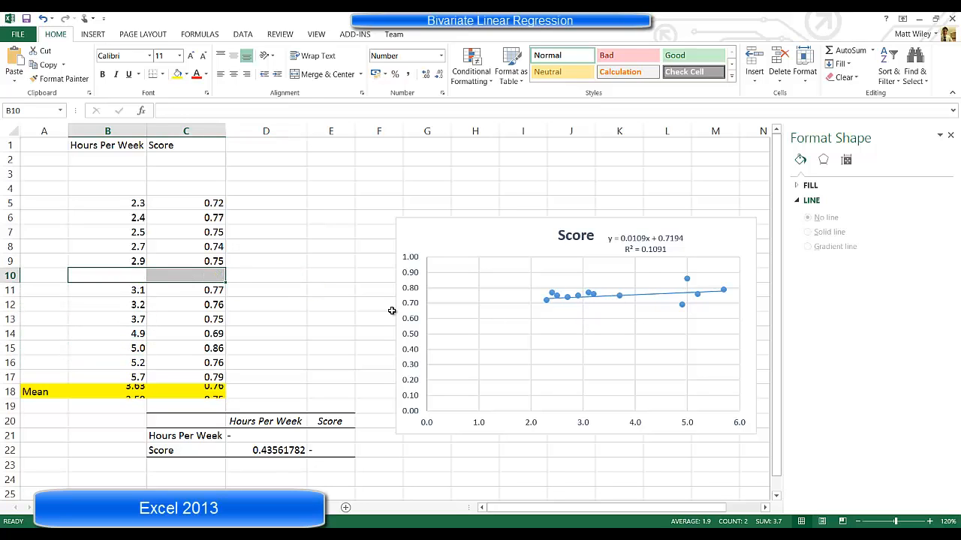
# Clear the 5.0-hour data point in B15:C15 and the 4.9-hour data point in B14:C14
pyautogui.press('Down')
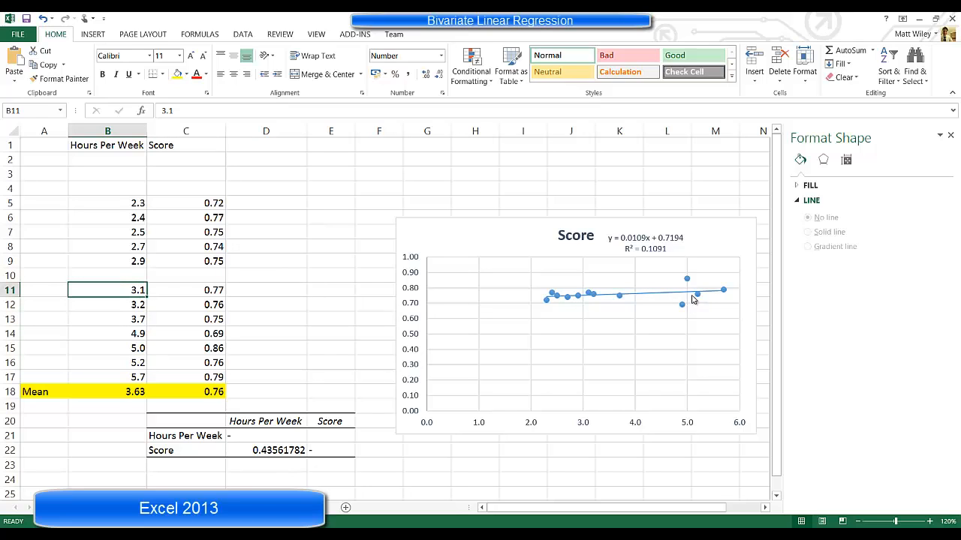
pyautogui.moveTo(687, 281)
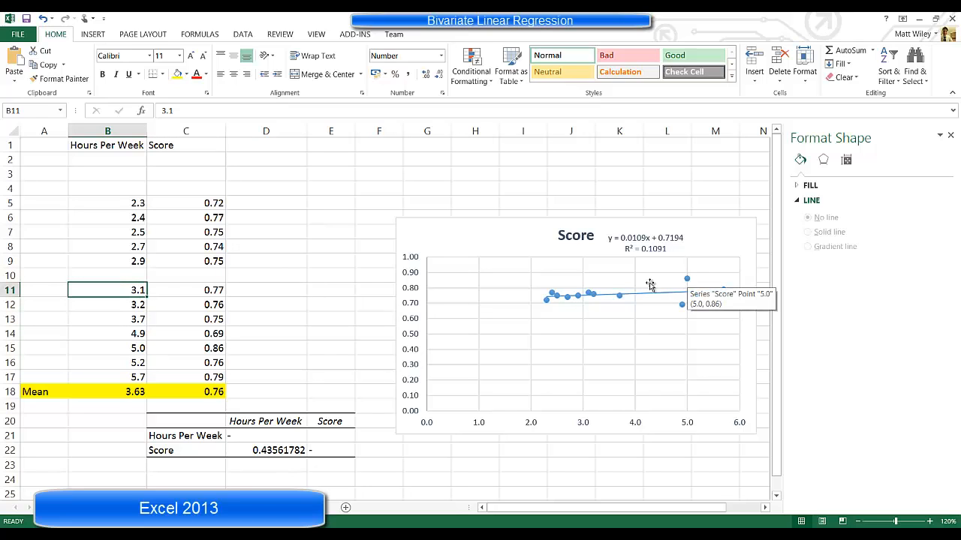
pyautogui.press('Down')
pyautogui.press('Down')
pyautogui.press('Down')
pyautogui.press('Down')
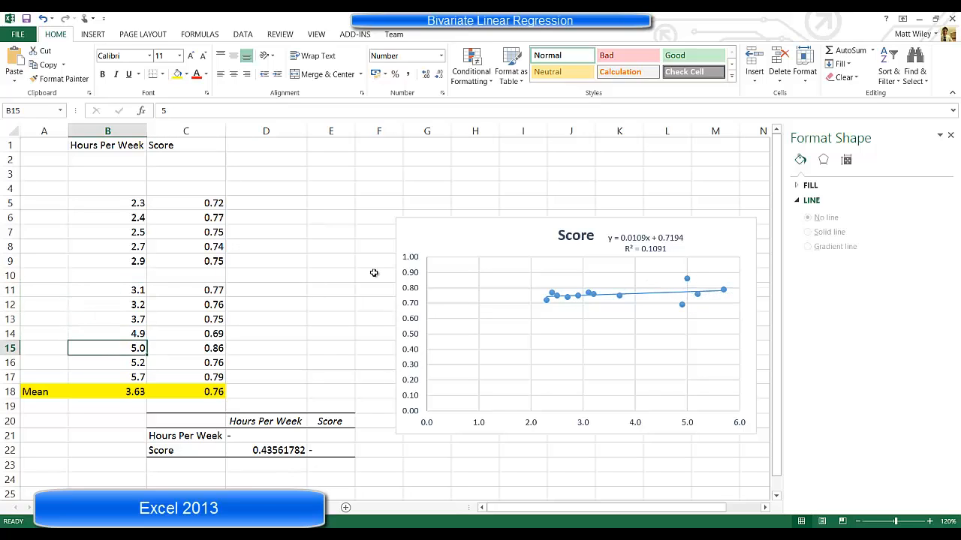
pyautogui.hotkey('shift', 'Right')
pyautogui.press('Delete')
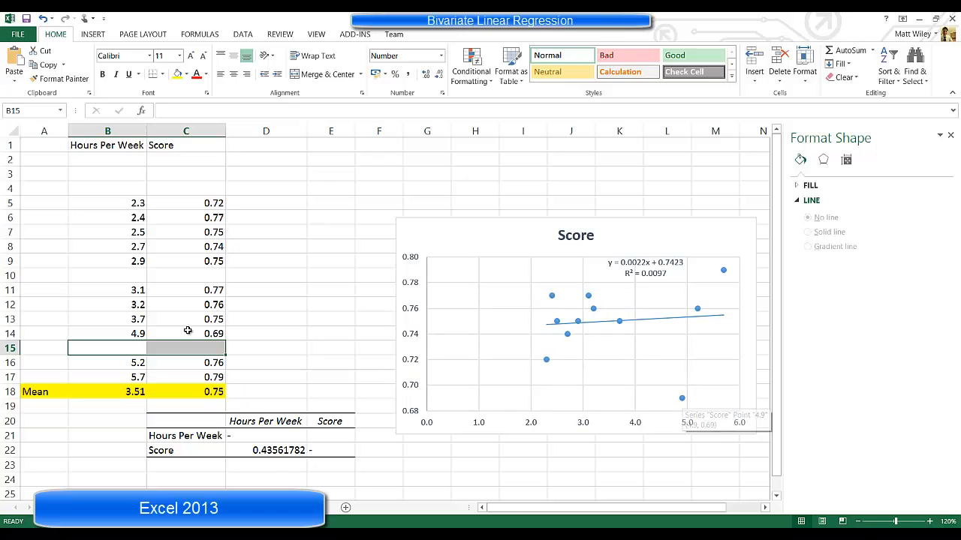
pyautogui.click(135, 335)
pyautogui.hotkey('shift', 'Right')
pyautogui.press('Delete')
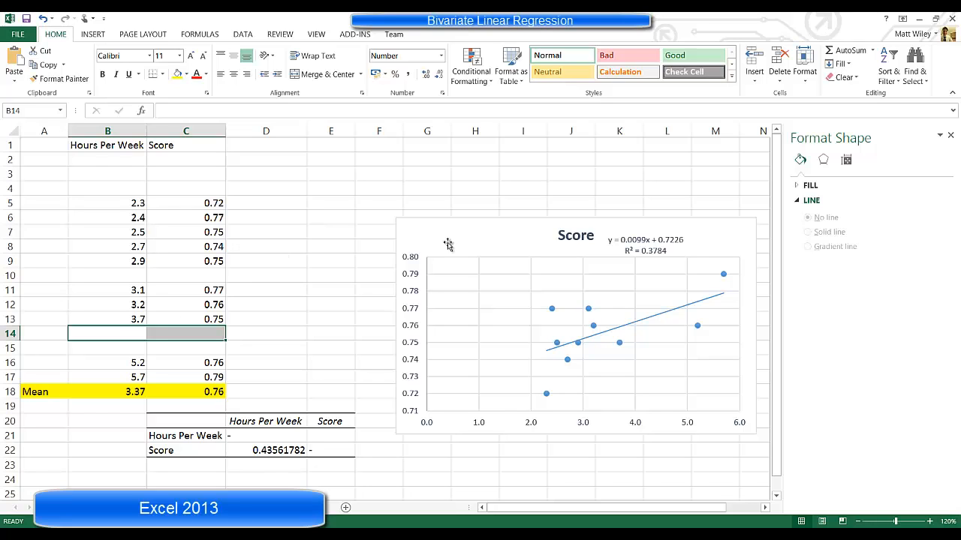
# Clear the 2.3-hour data point in B5:C5 and the 2.4-hour data point in B6:C6
pyautogui.moveTo(548, 396)
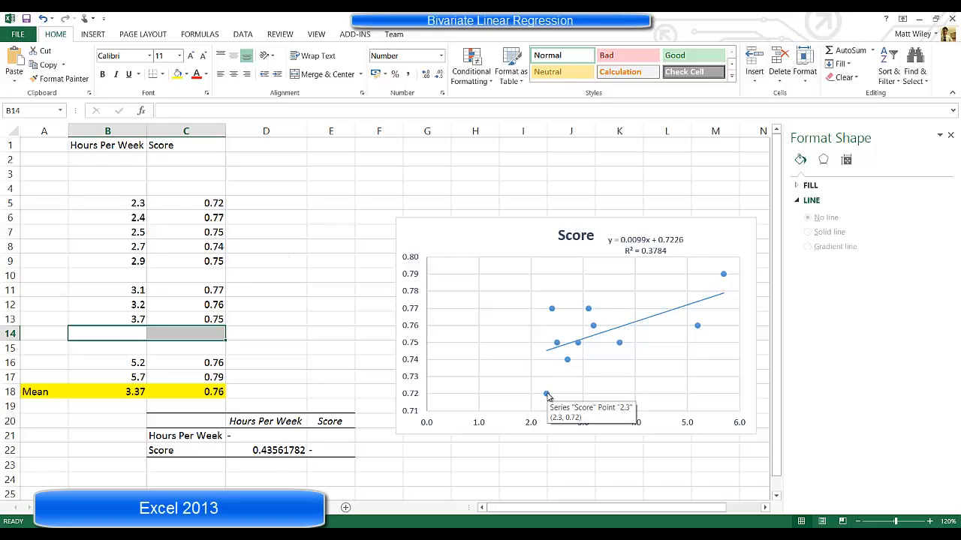
pyautogui.click(136, 203)
pyautogui.hotkey('shift', 'Right')
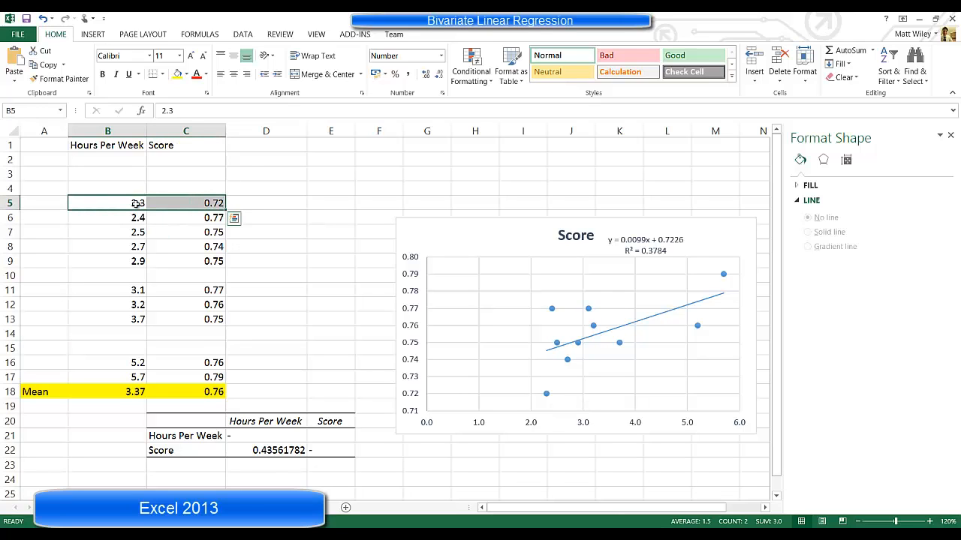
pyautogui.press('Delete')
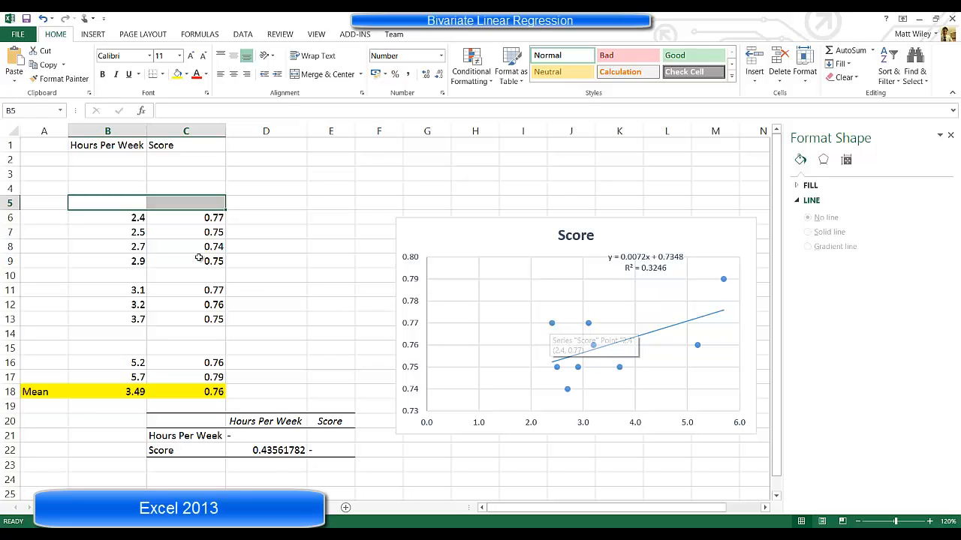
pyautogui.click(223, 218)
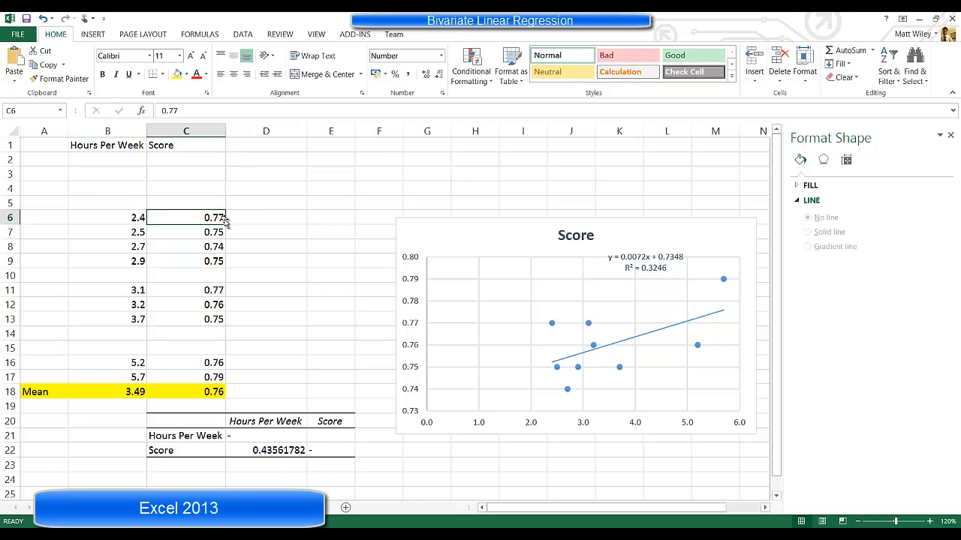
pyautogui.hotkey('shift', 'Left')
pyautogui.press('Delete')
# Select B9:C16 to review the remaining data points against the trendline equation and R²
pyautogui.press('Down')
pyautogui.press('Down')
pyautogui.press('Left')
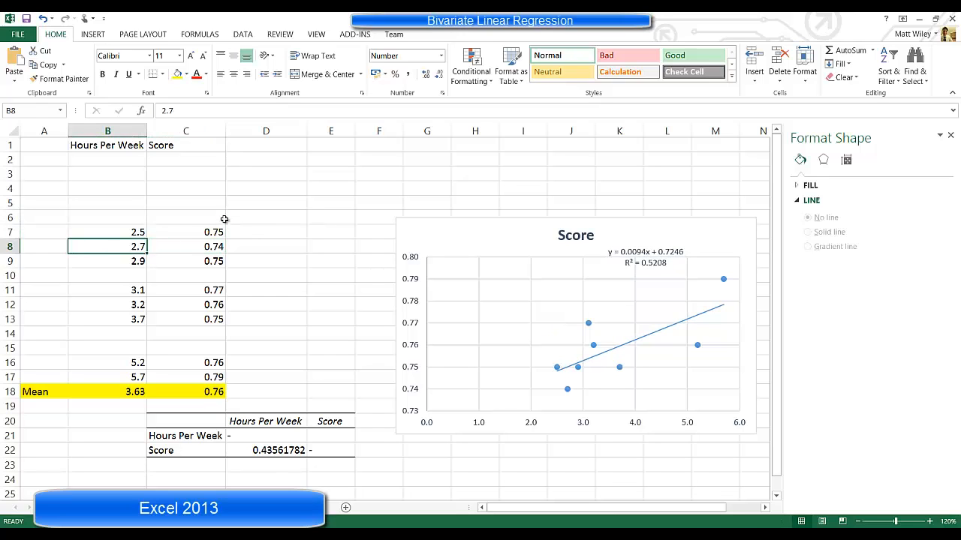
pyautogui.press('Down')
pyautogui.hotkey('shift', 'Right')
pyautogui.hotkey('shift', 'Down')
pyautogui.hotkey('shift', 'Down')
pyautogui.hotkey('shift', 'Down')
pyautogui.hotkey('shift', 'Down')
pyautogui.hotkey('shift', 'Down')
pyautogui.hotkey('shift', 'Down')
pyautogui.hotkey('shift', 'Down')
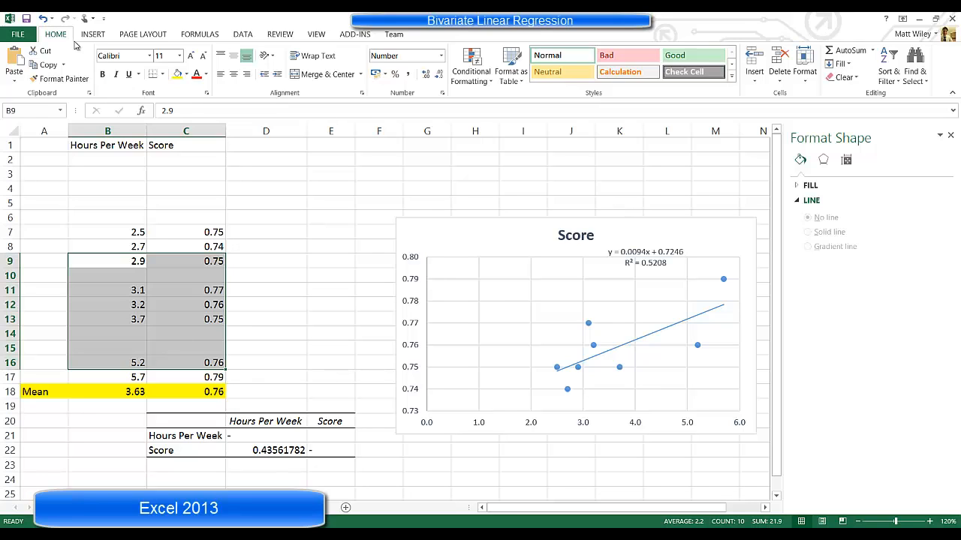
# Undo all the data point deletions to restore the full Hours Per Week and Score data
pyautogui.click(43, 20)
pyautogui.click(43, 19)
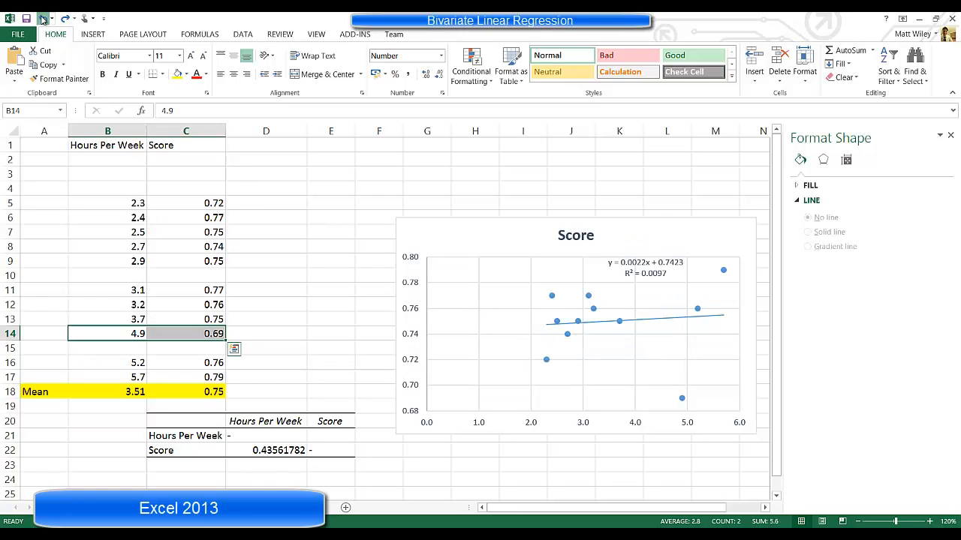
pyautogui.click(42, 20)
pyautogui.click(43, 19)
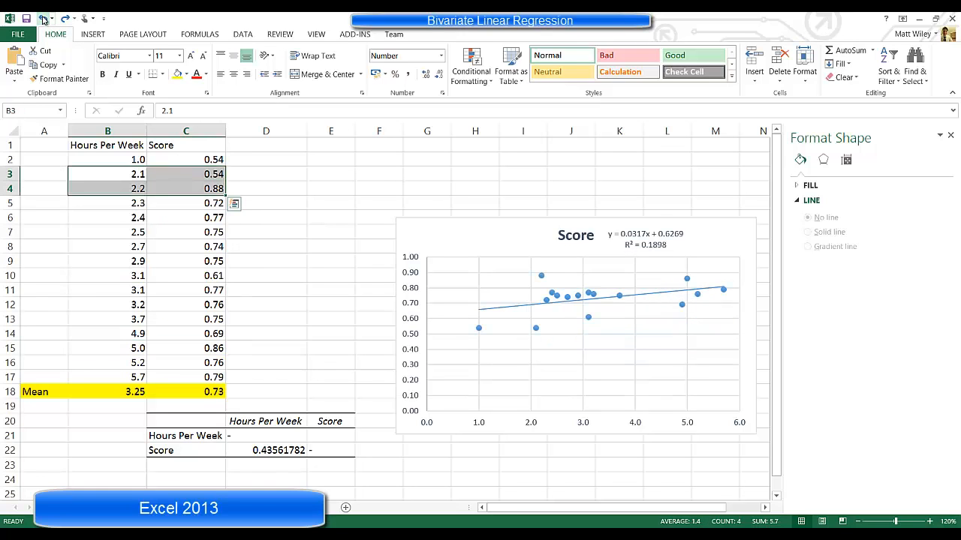
pyautogui.click(43, 19)
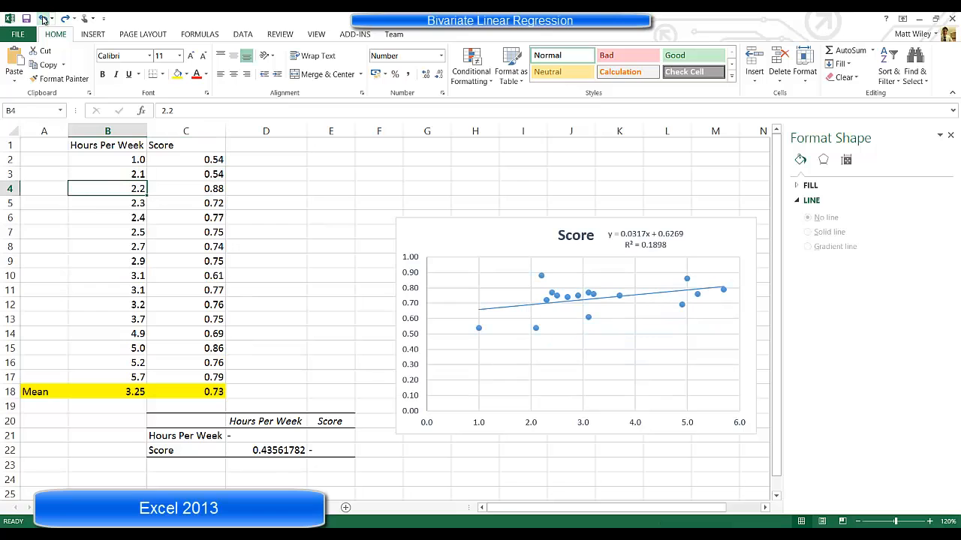
# Check the correlation coefficient in D22 and compare the two 3.1-hour rows in B10:C11
pyautogui.click(259, 450)
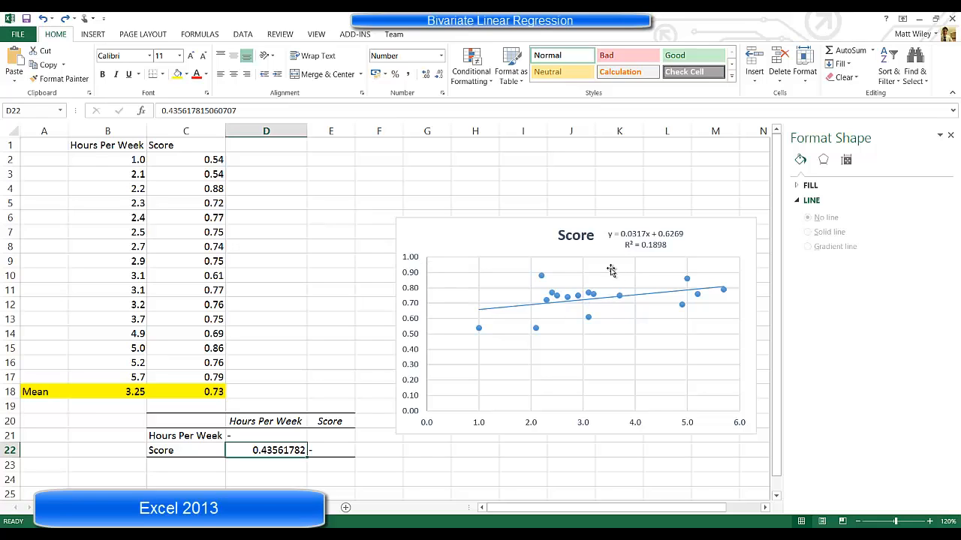
pyautogui.click(140, 291)
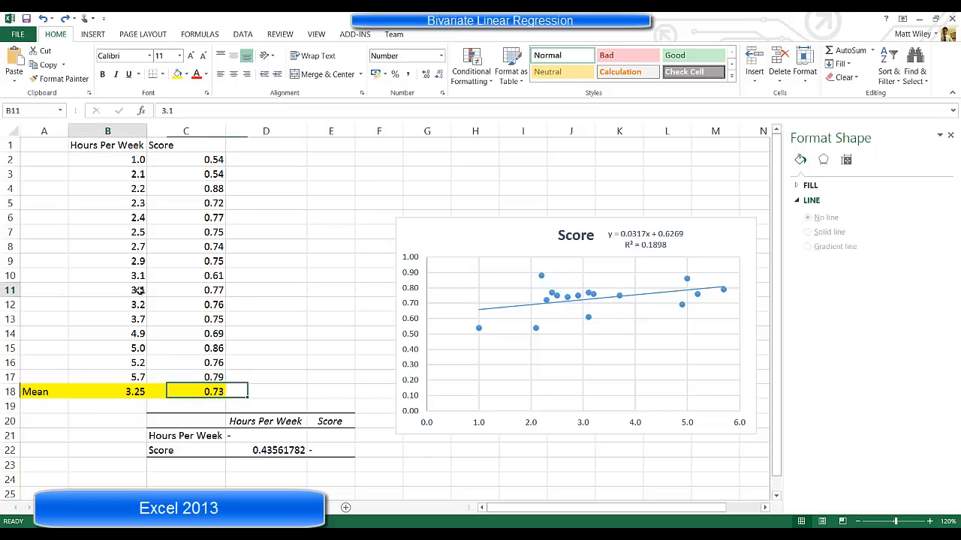
pyautogui.moveTo(139, 291); pyautogui.dragTo(184, 276)
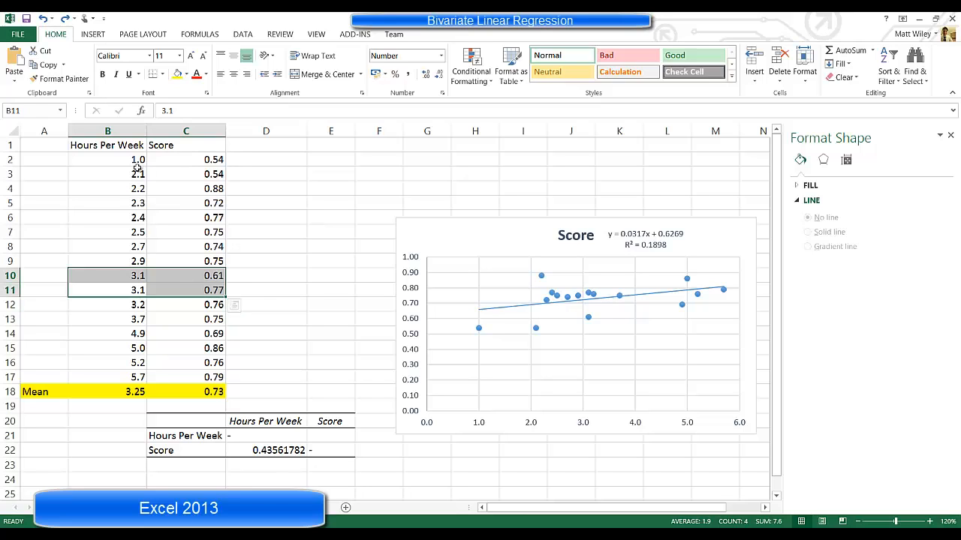
# Compare the hours and scores of the 2.1-hour and 2.2-hour rows in B3:C4
pyautogui.moveTo(141, 174)
pyautogui.mouseDown()
pyautogui.moveTo(140, 184)
pyautogui.moveTo(139, 173)
pyautogui.mouseUp()
pyautogui.hotkey('shift', 'Right')
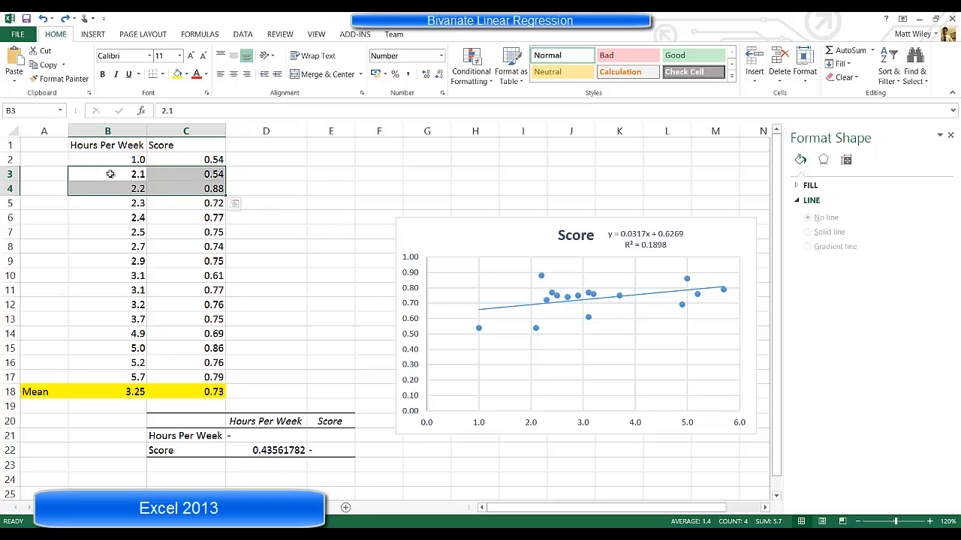
pyautogui.click(133, 173)
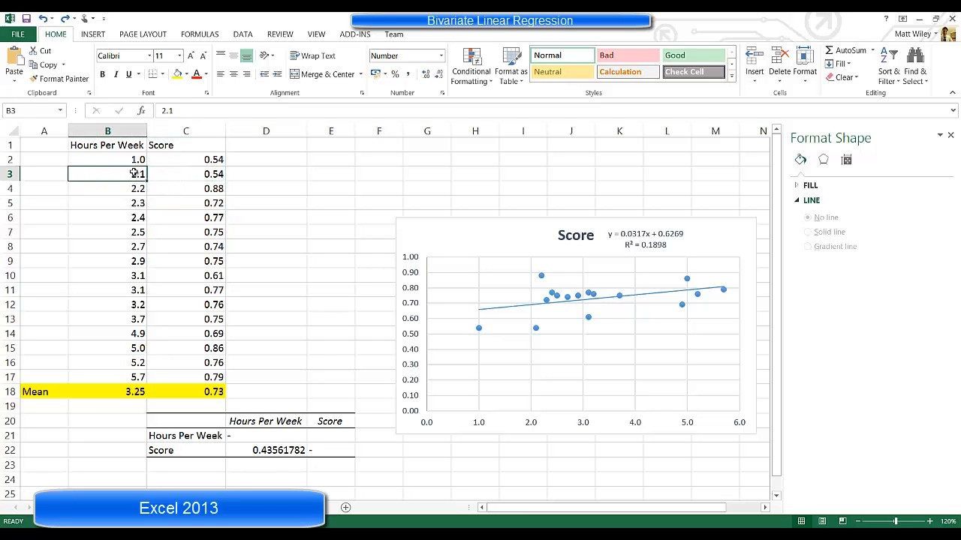
pyautogui.press('Right')
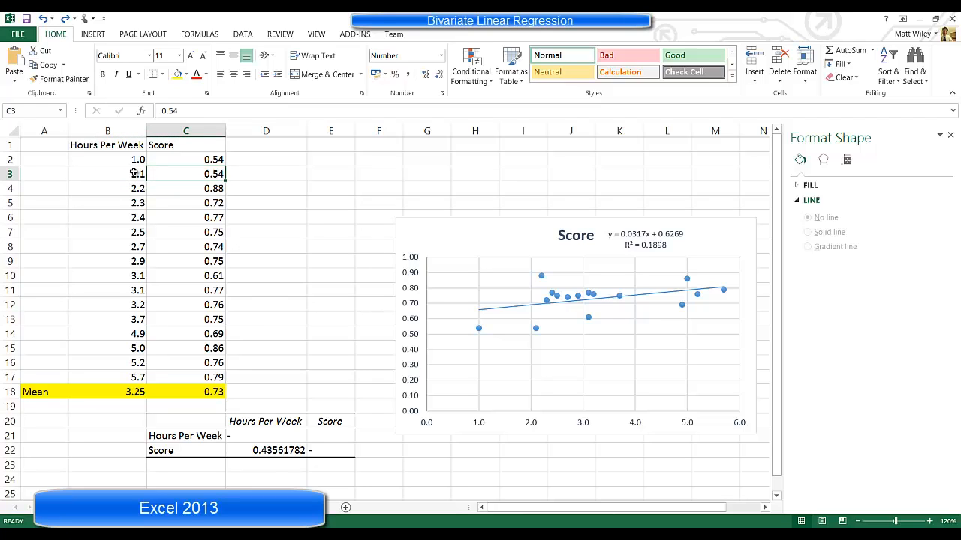
pyautogui.press('Return')
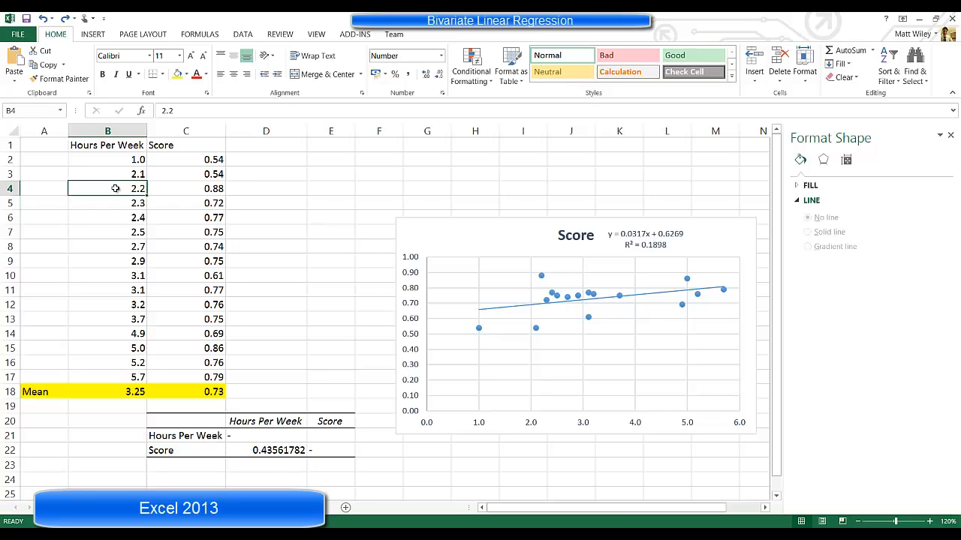
pyautogui.press('Right')
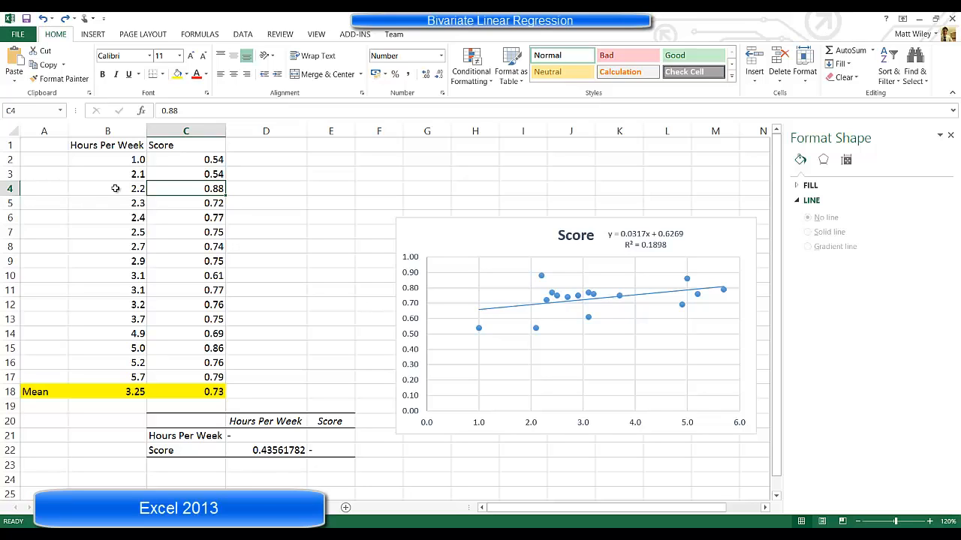
# Redo all the undone data point deletions, through the clearing of B6:C6
pyautogui.click(67, 21)
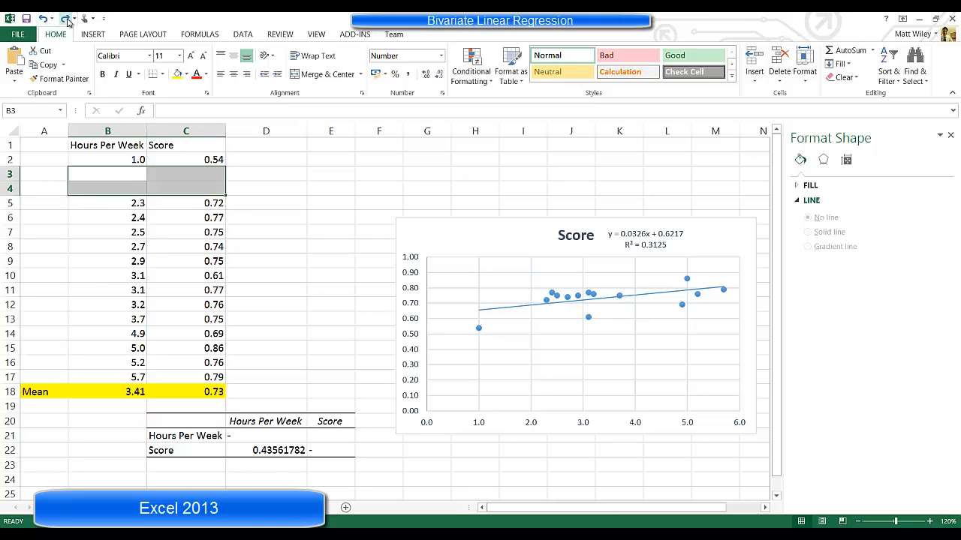
pyautogui.click(66, 19)
pyautogui.click(66, 20)
pyautogui.click(66, 20)
pyautogui.click(66, 19)
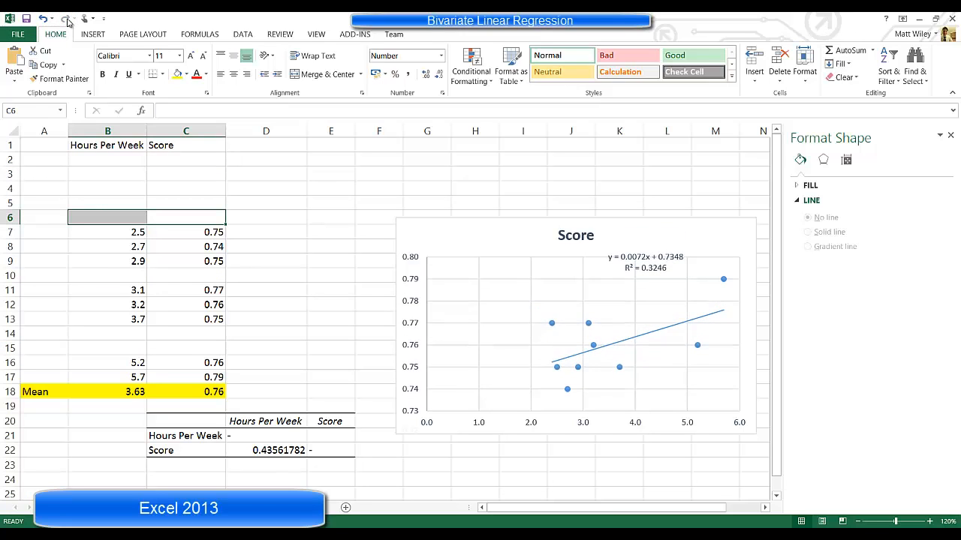